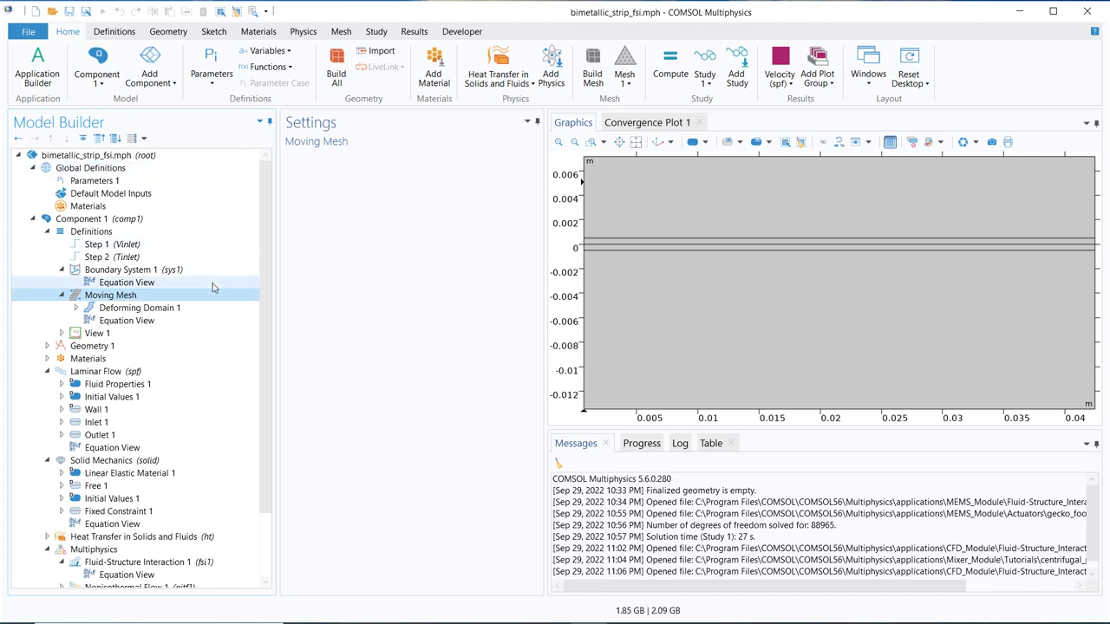
# Select Definitions and look over its Moving Mesh feature types, closing the menu without adding any
pyautogui.moveTo(267, 182)
pyautogui.mouseDown()
pyautogui.moveTo(266, 269)
pyautogui.moveTo(269, 198)
pyautogui.mouseUp()
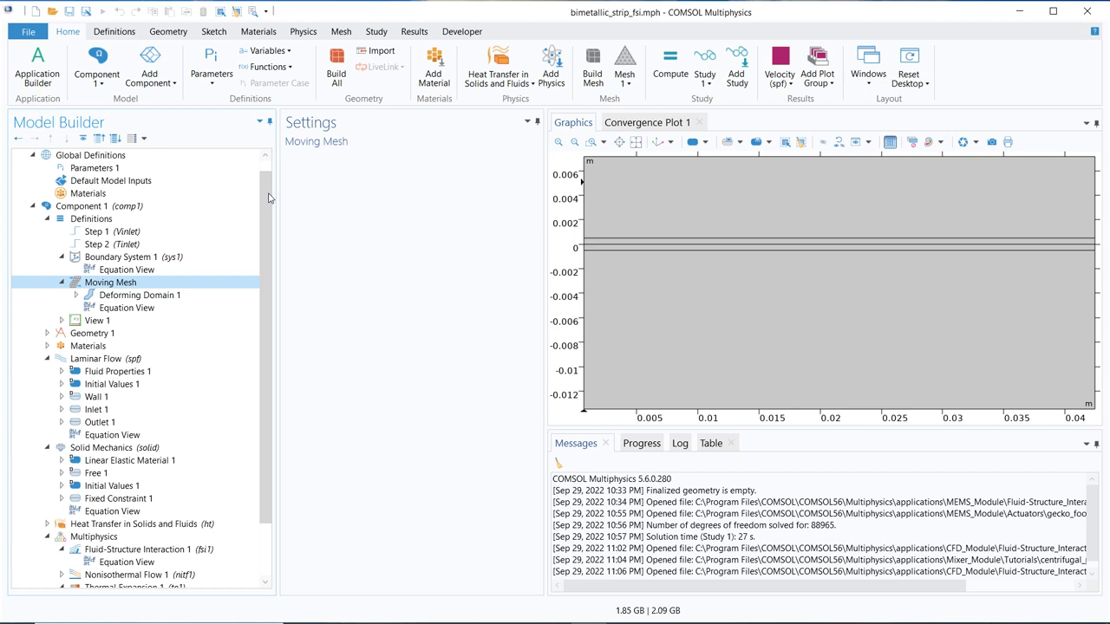
pyautogui.click(139, 218)
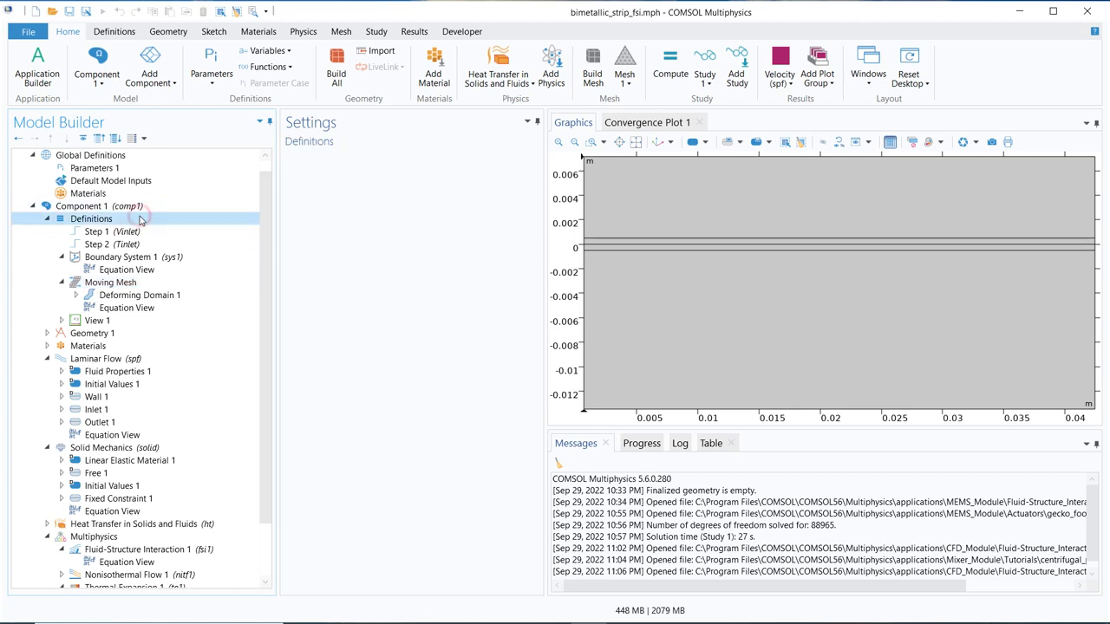
pyautogui.rightClick(138, 219)
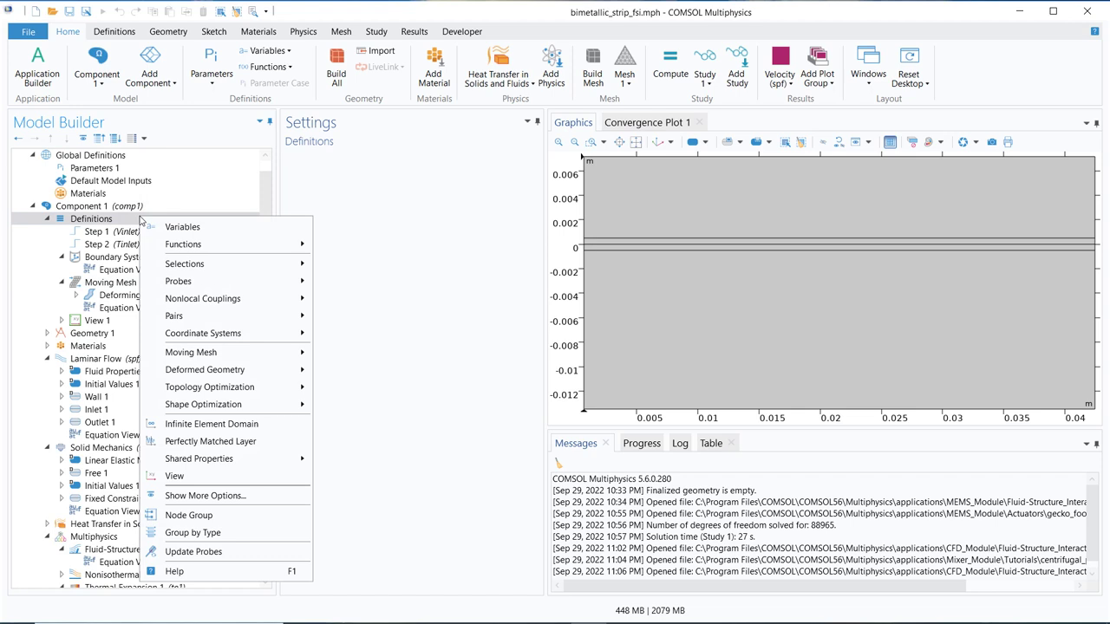
pyautogui.moveTo(218, 355)
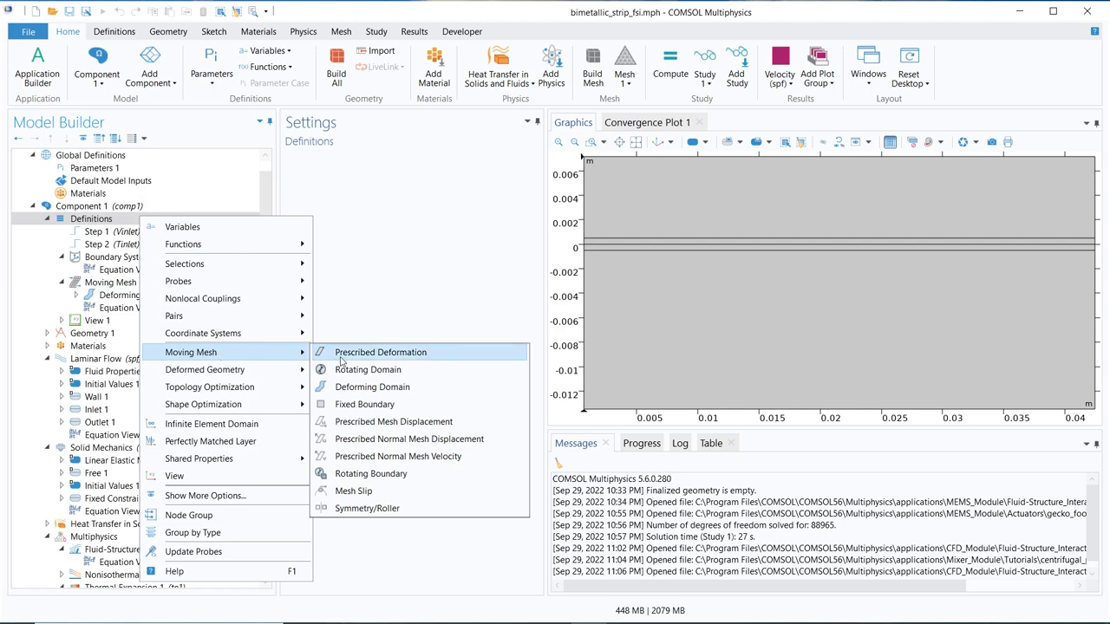
pyautogui.press('Escape')
pyautogui.press('Escape')
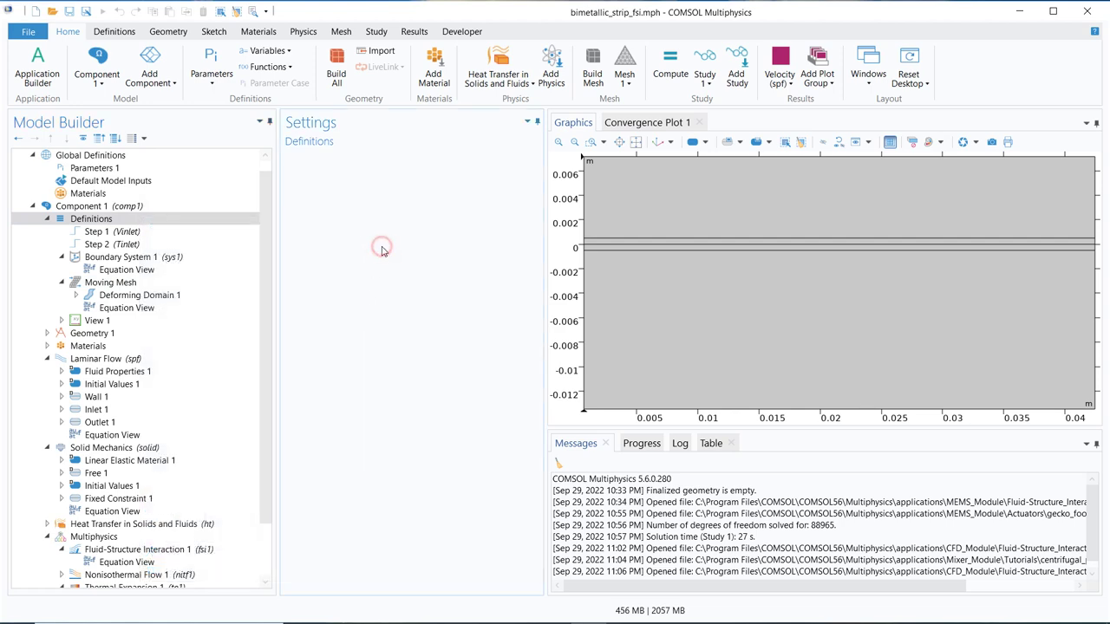
# Show Deforming Domain 1 (domain 1, Yeoh smoothing, stiffening factor 10) and zoom in around the strip
pyautogui.click(76, 295)
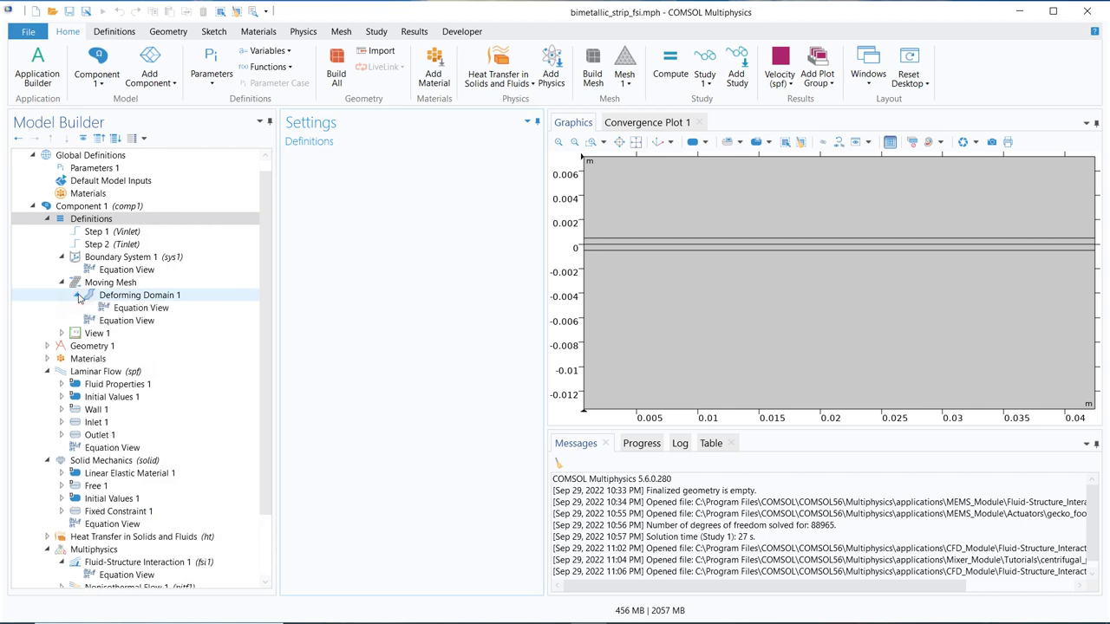
pyautogui.click(178, 296)
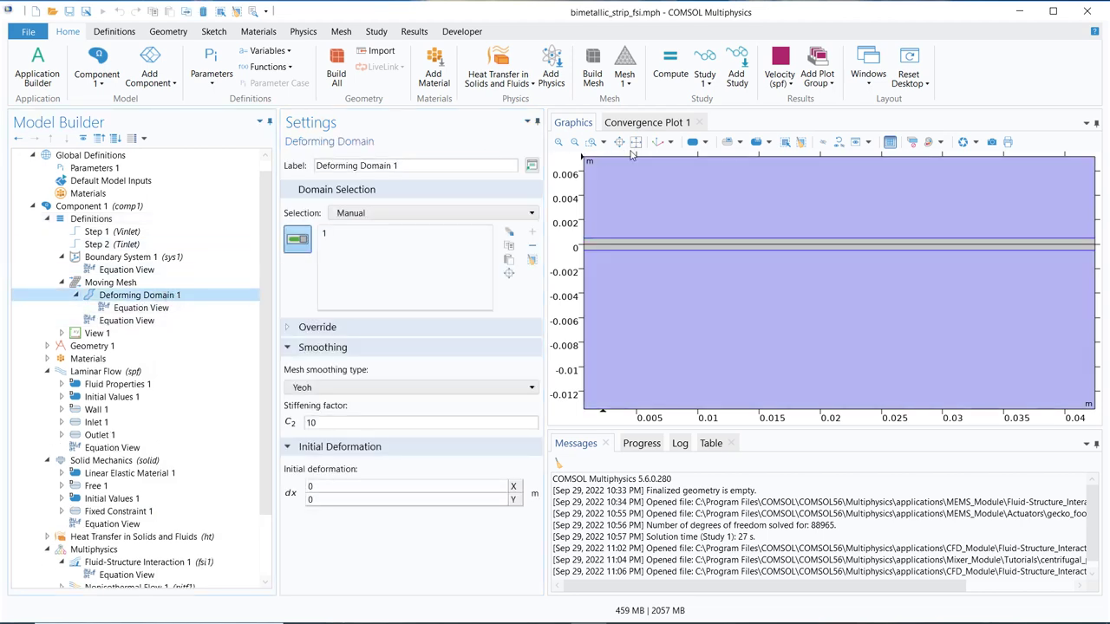
pyautogui.click(635, 142)
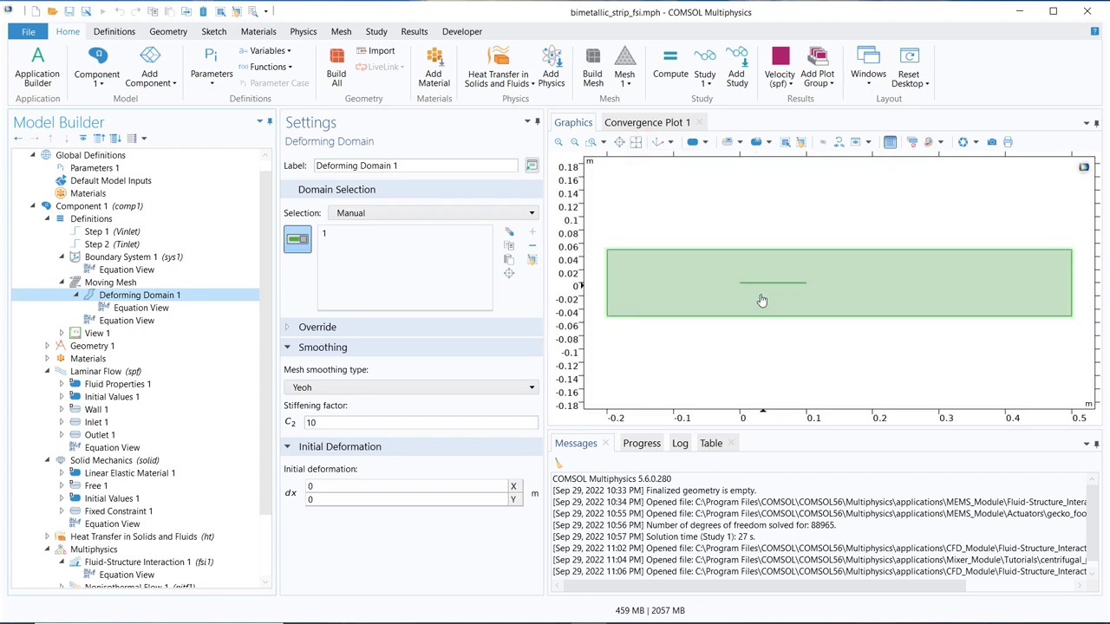
pyautogui.click(589, 142)
pyautogui.moveTo(750, 275); pyautogui.dragTo(775, 290)
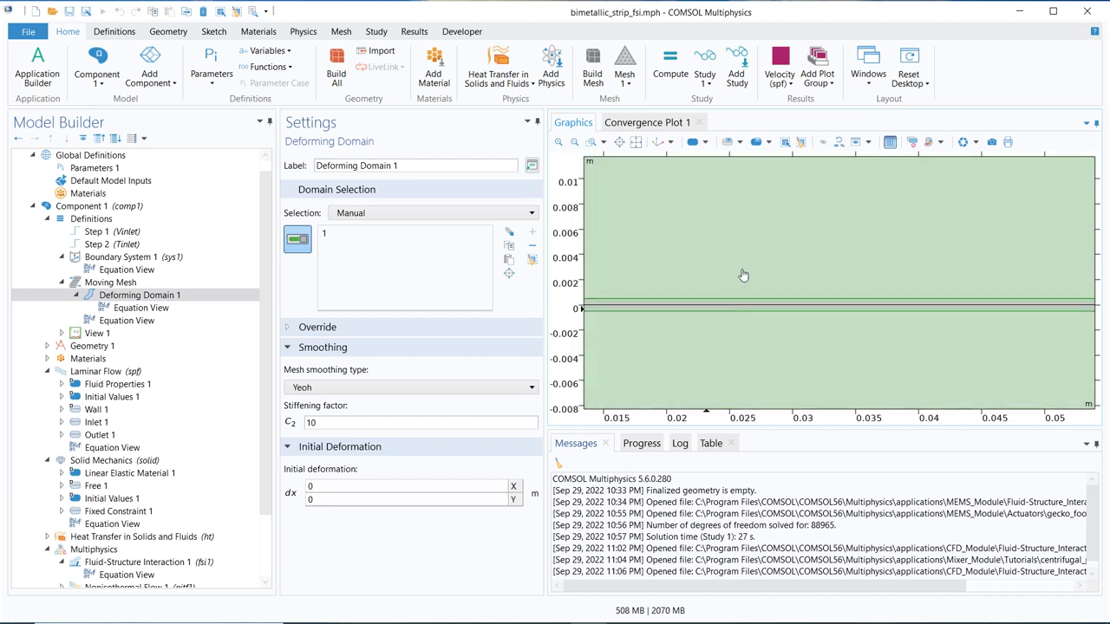
pyautogui.click(636, 142)
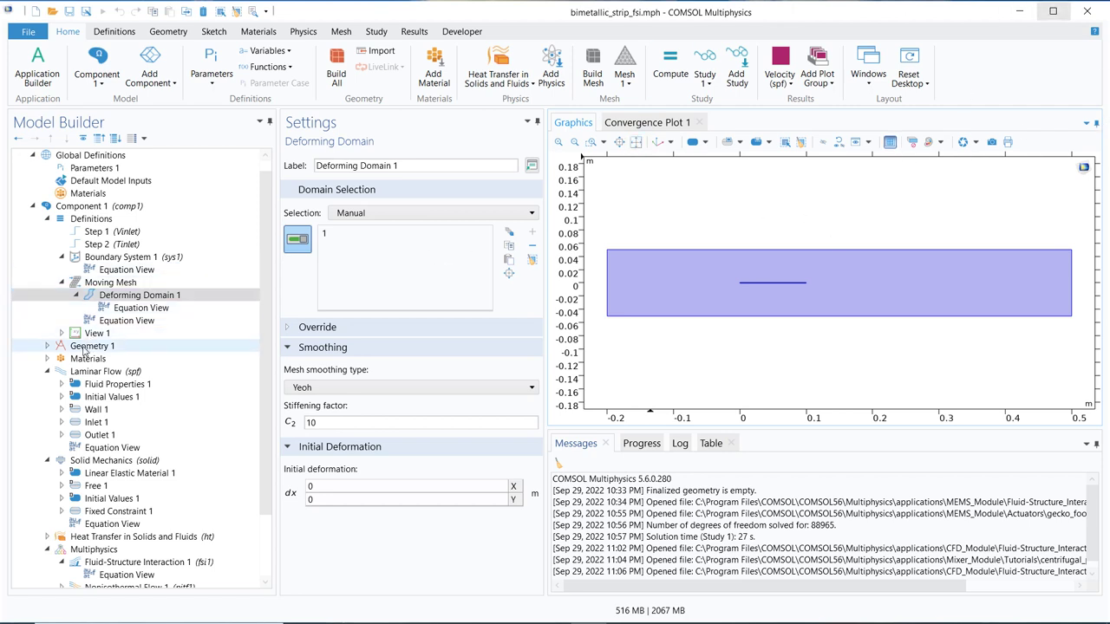
# Review Laminar Flow's Inlet 1 and plot the Step 1 (Vinlet) and Step 2 (Tinlet) functions
pyautogui.click(93, 375)
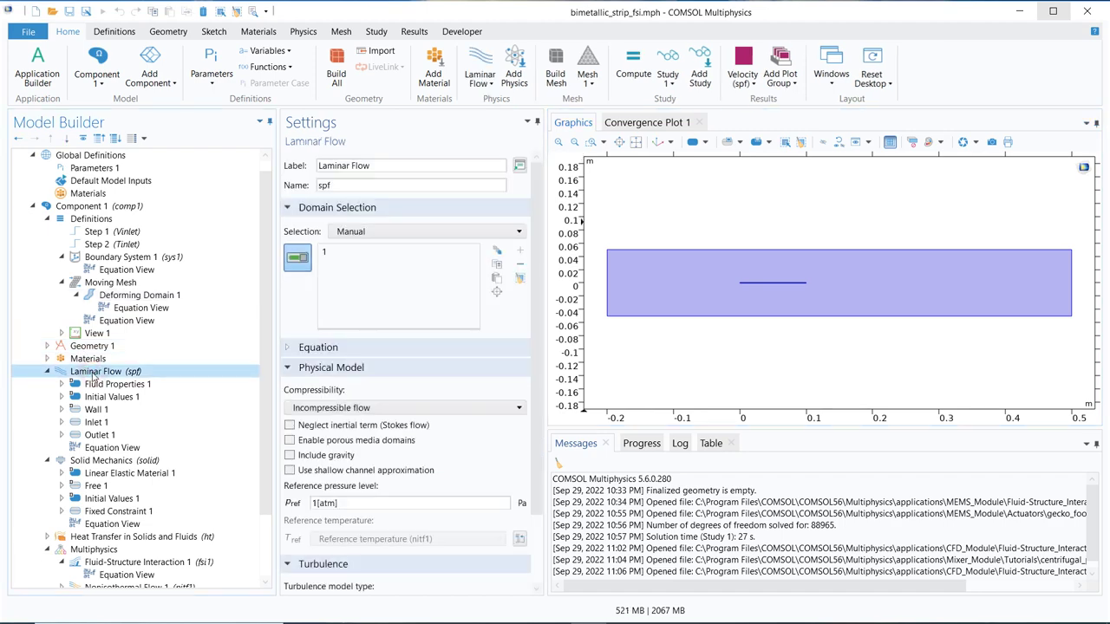
pyautogui.click(97, 423)
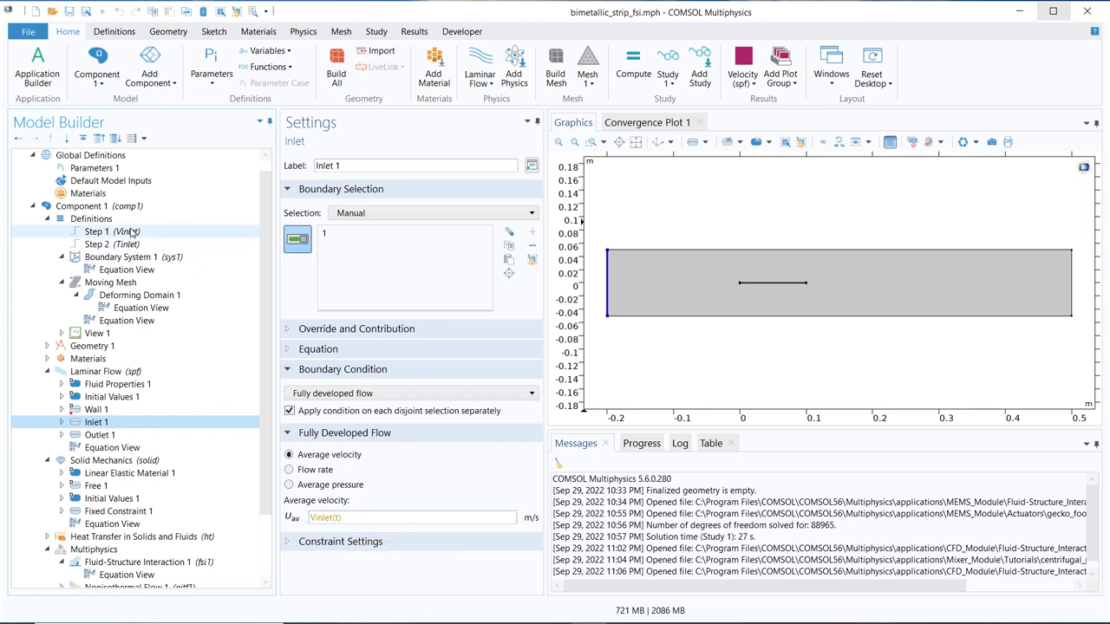
pyautogui.click(128, 232)
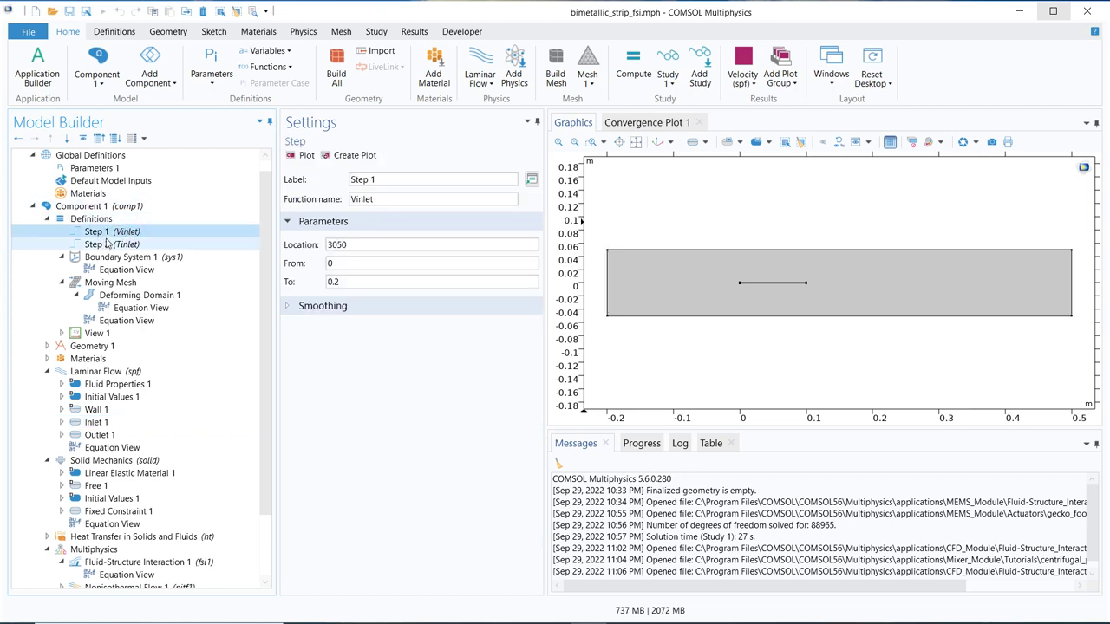
pyautogui.click(303, 156)
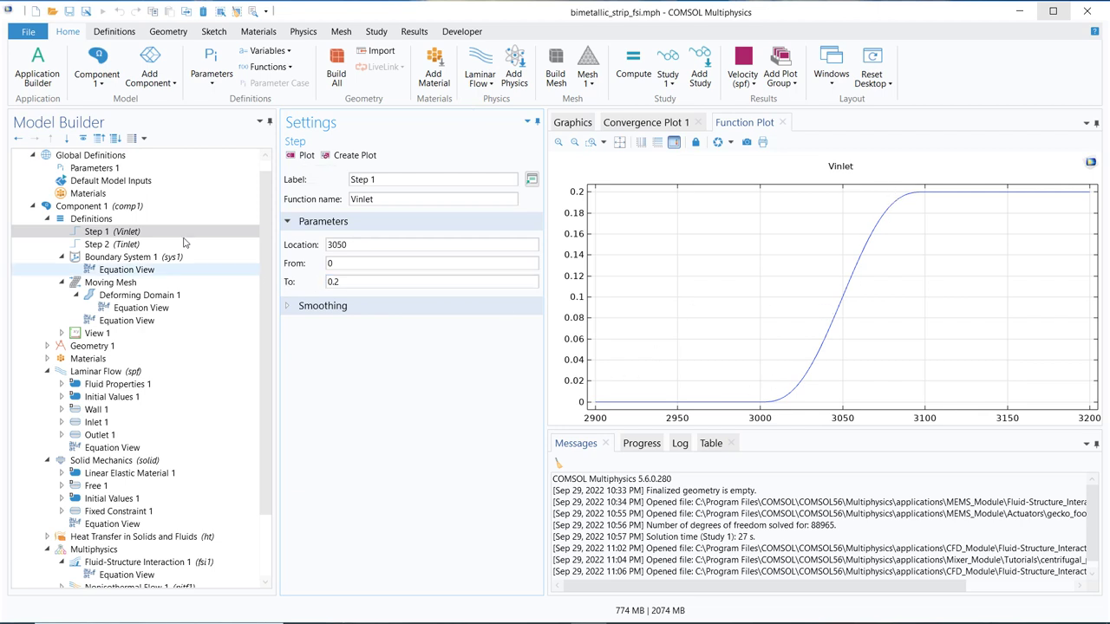
pyautogui.click(108, 244)
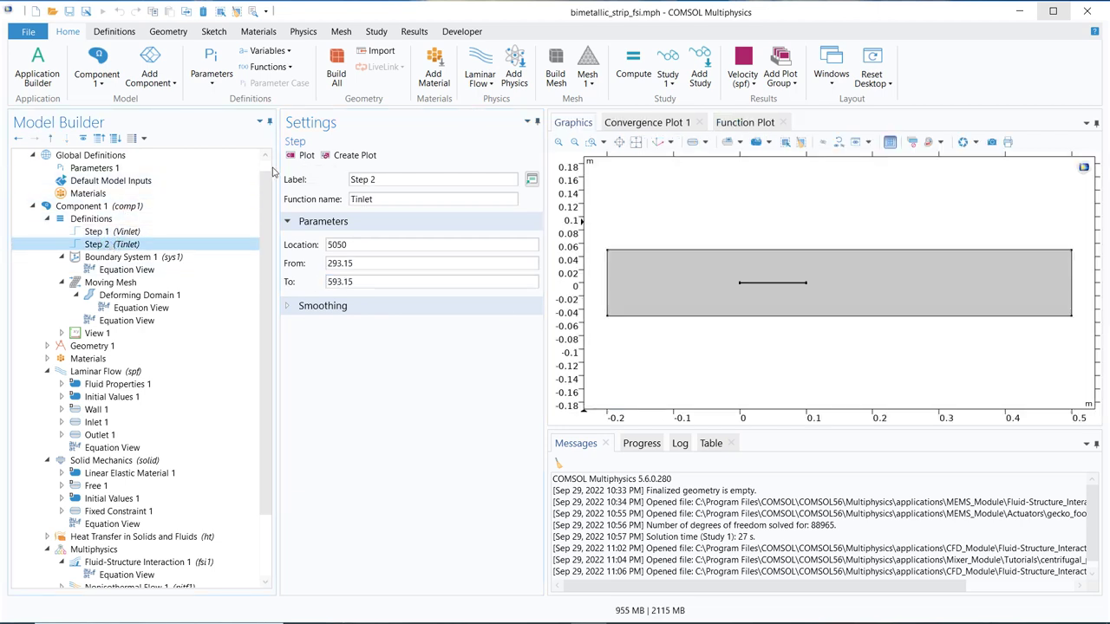
pyautogui.click(303, 155)
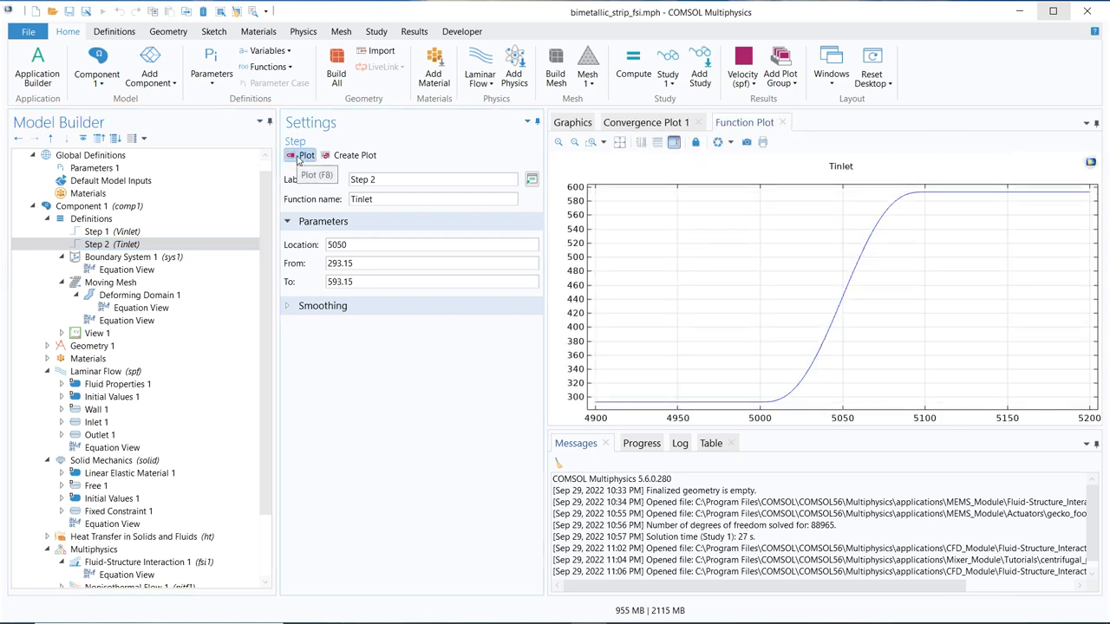
# Check Inlet 1, the Outlet 1 pressure condition and the zero-velocity, 0 Pa initial values
pyautogui.click(120, 428)
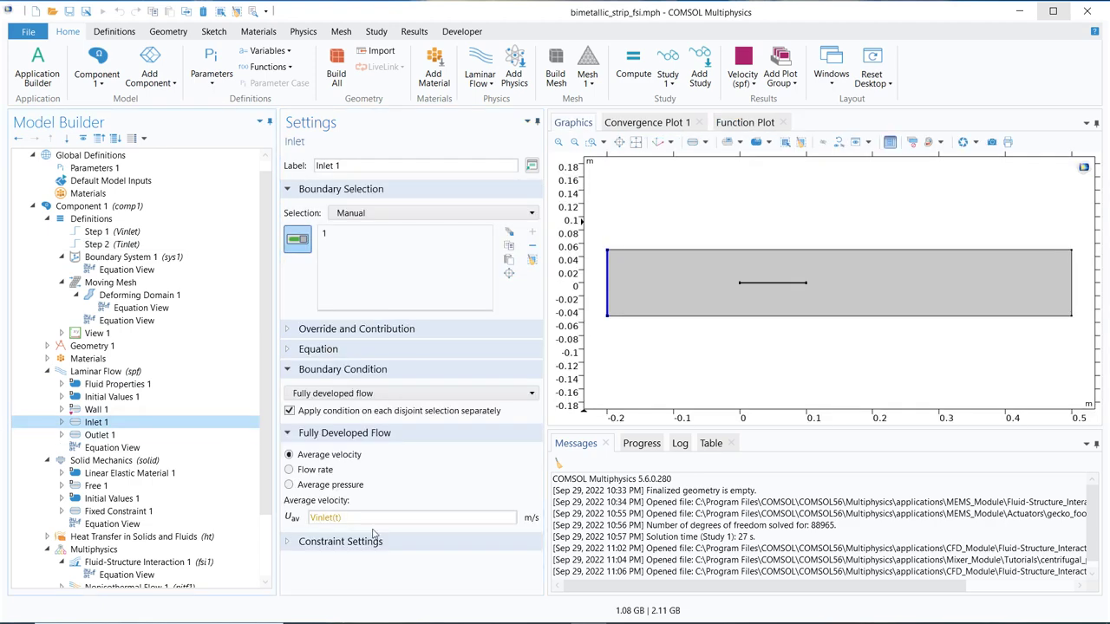
pyautogui.click(104, 435)
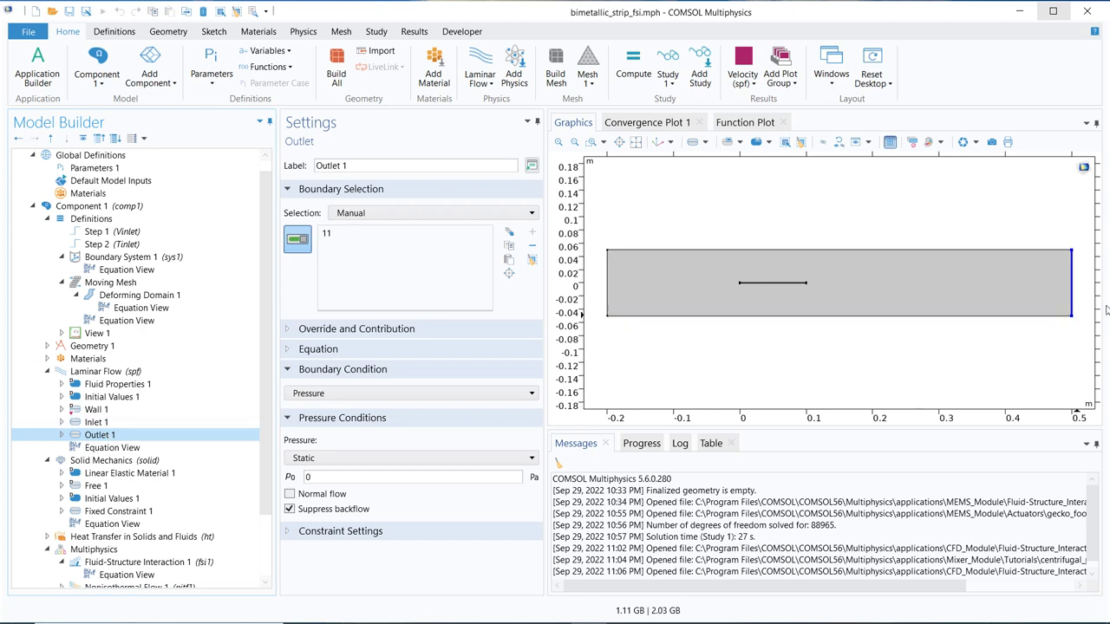
pyautogui.click(113, 399)
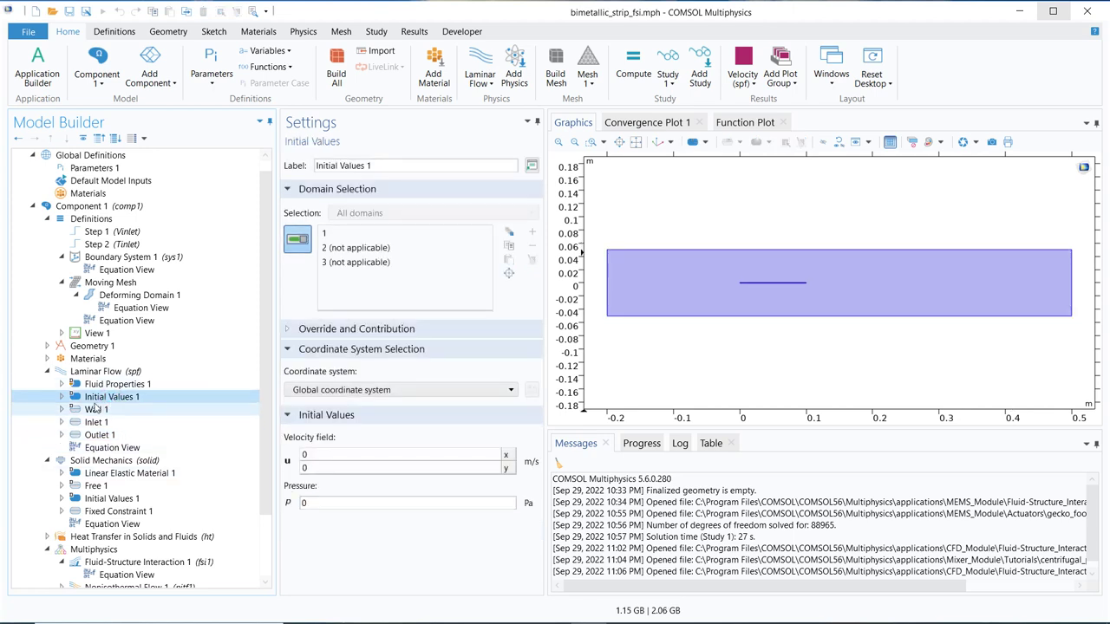
# Show Solid Mechanics on domains 2 and 3, then inspect the Iron material properties
pyautogui.click(139, 463)
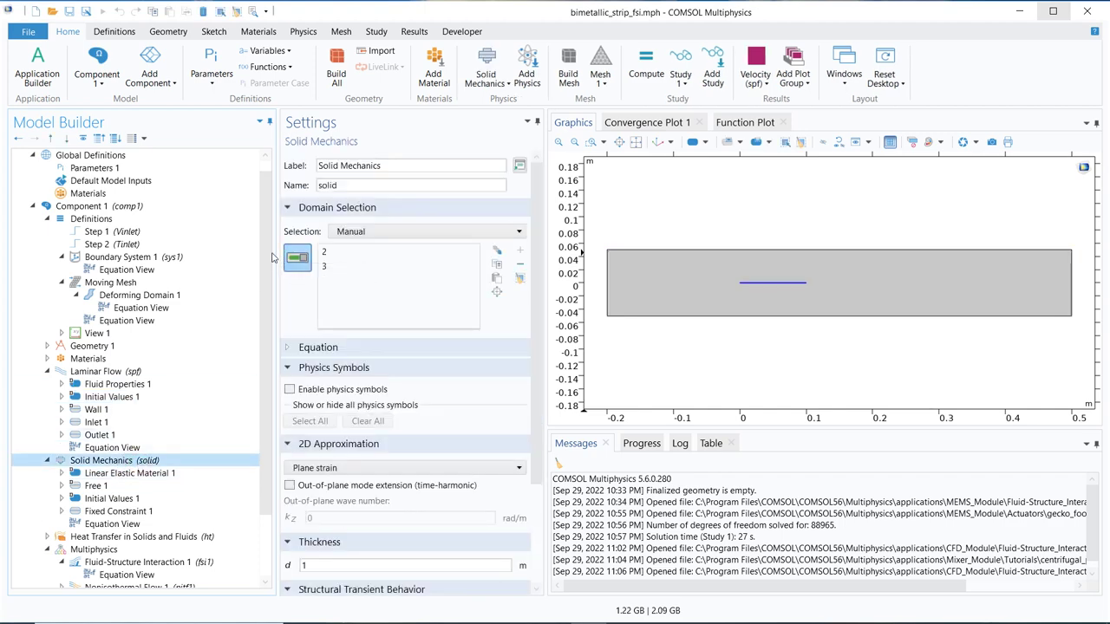
pyautogui.moveTo(271, 251); pyautogui.dragTo(271, 393)
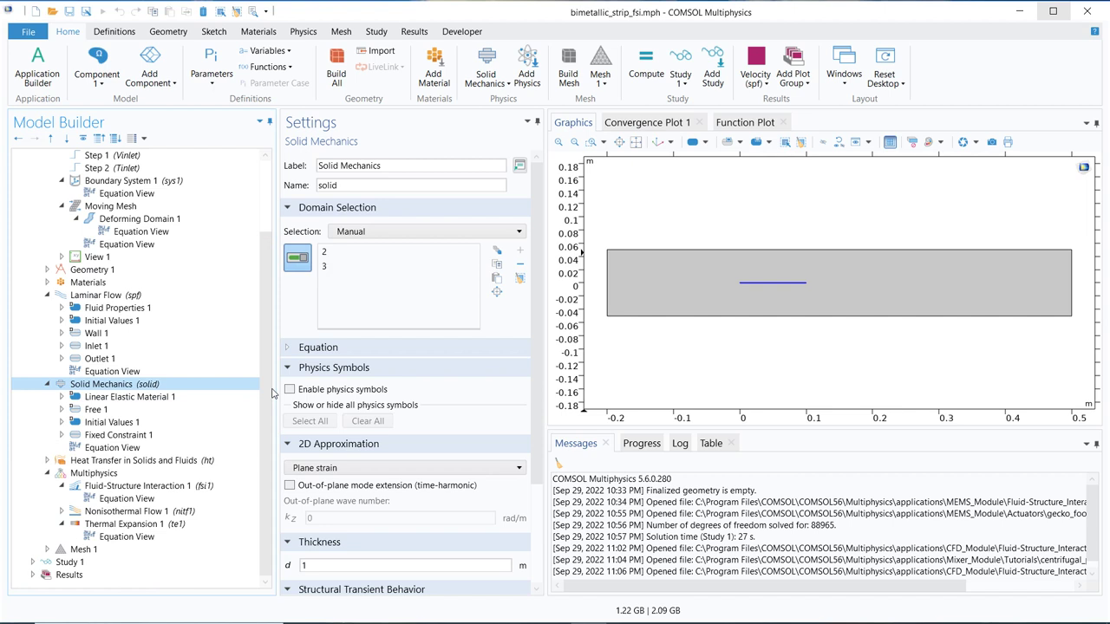
pyautogui.click(47, 283)
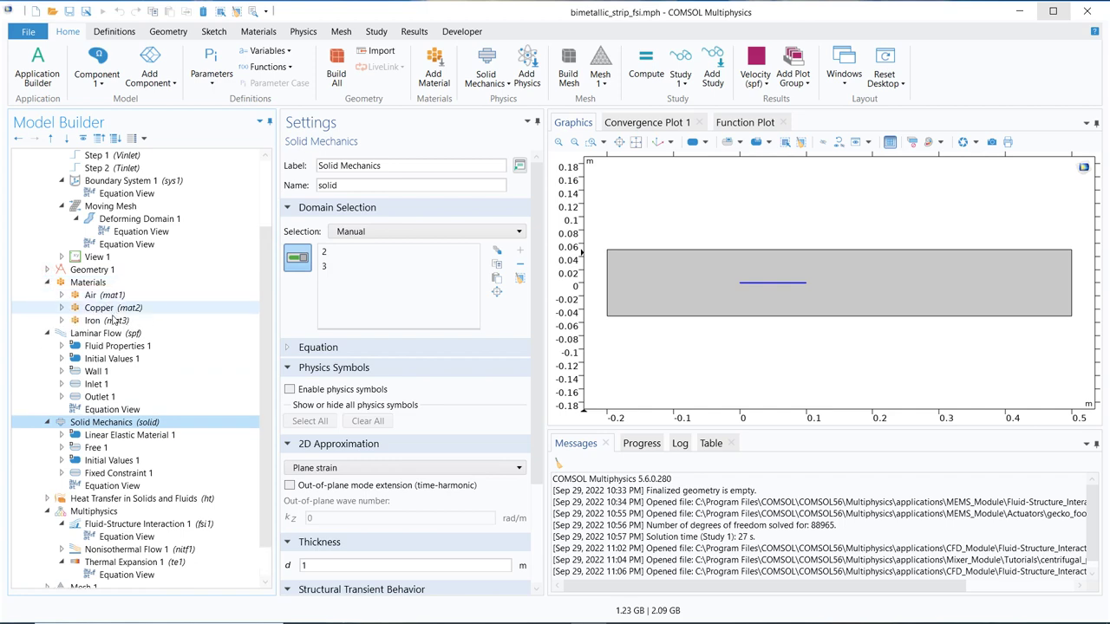
pyautogui.click(115, 321)
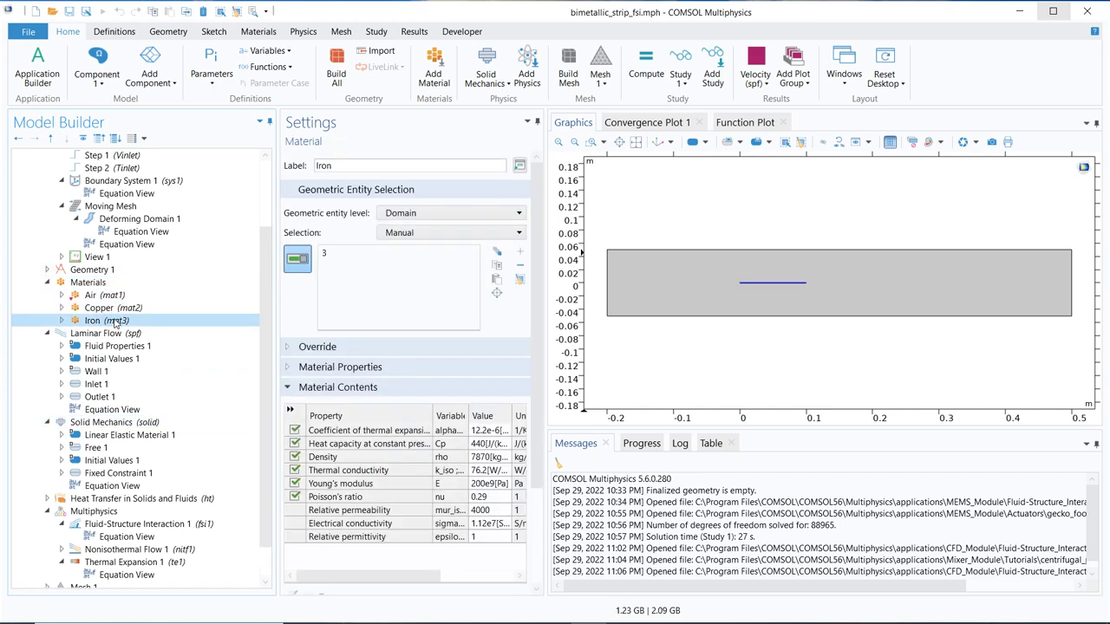
# Zoom onto the strip's left end and inspect Copper: density 8960, Young's modulus 110e9 Pa, Poisson's ratio 0.35
pyautogui.click(591, 142)
pyautogui.moveTo(741, 269); pyautogui.dragTo(779, 297)
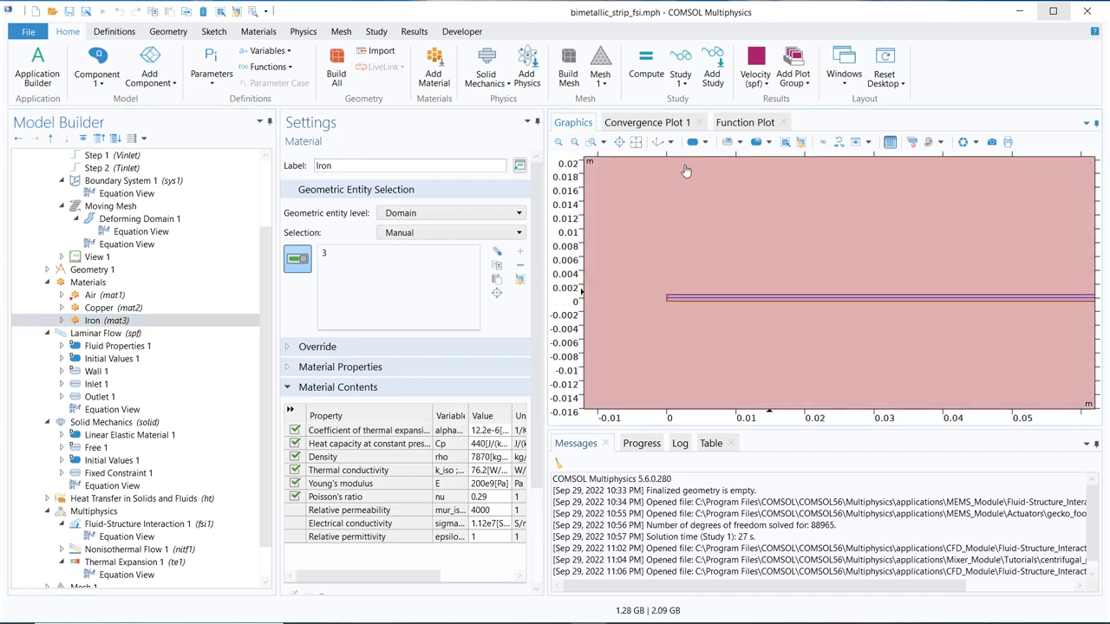
pyautogui.click(594, 143)
pyautogui.moveTo(698, 272); pyautogui.dragTo(784, 359)
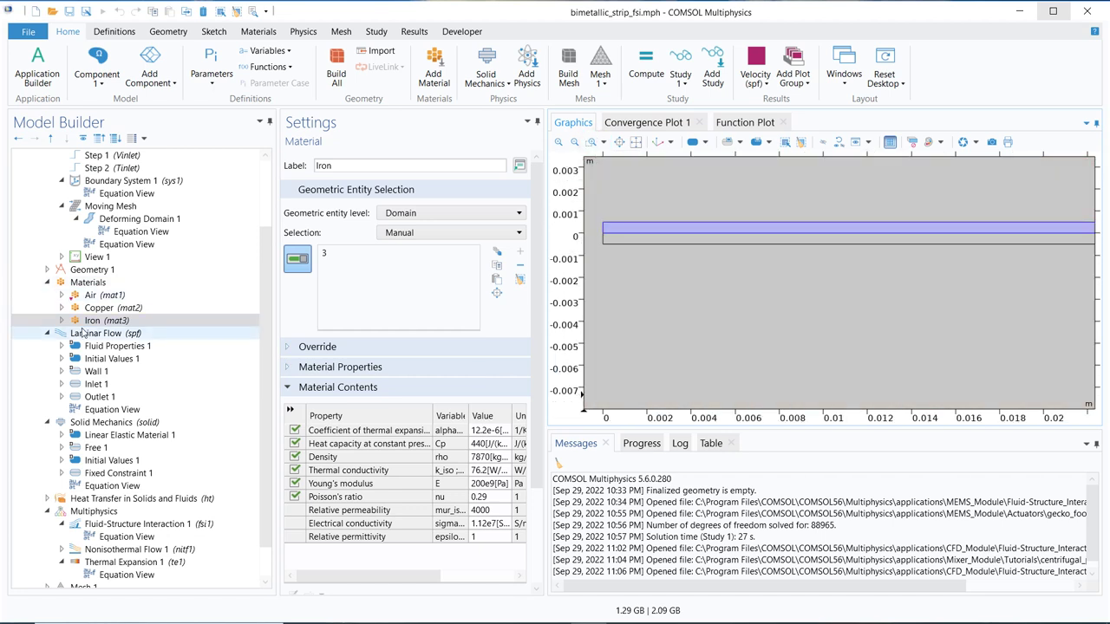
pyautogui.click(103, 309)
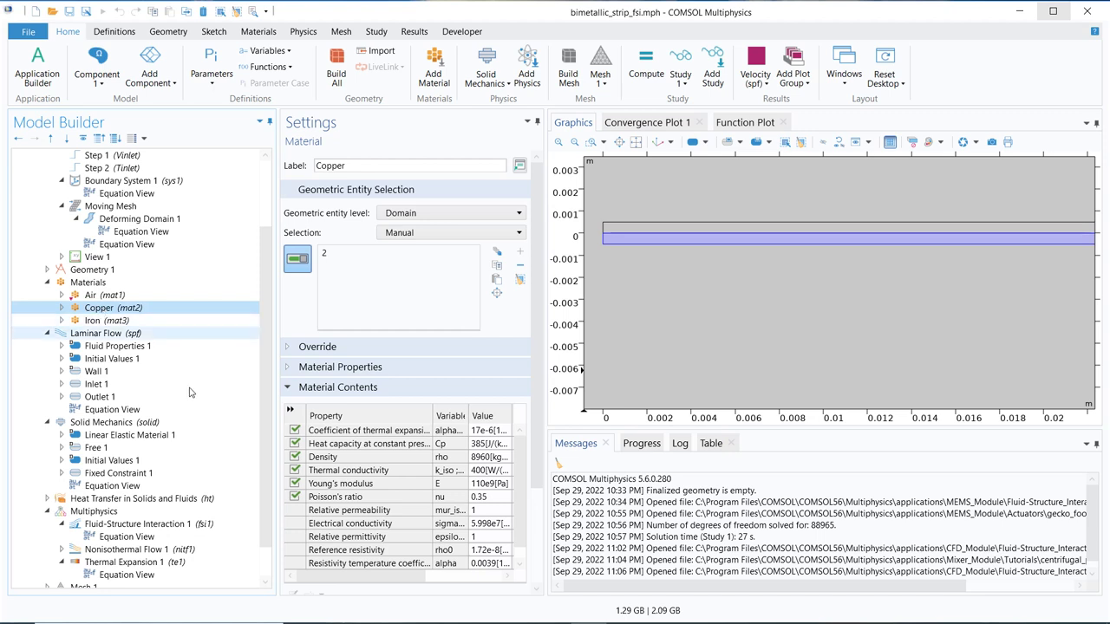
# Review Linear Elastic Material 1, Free 1 and Fixed Constraint 1 on boundaries 4 and 6
pyautogui.click(131, 423)
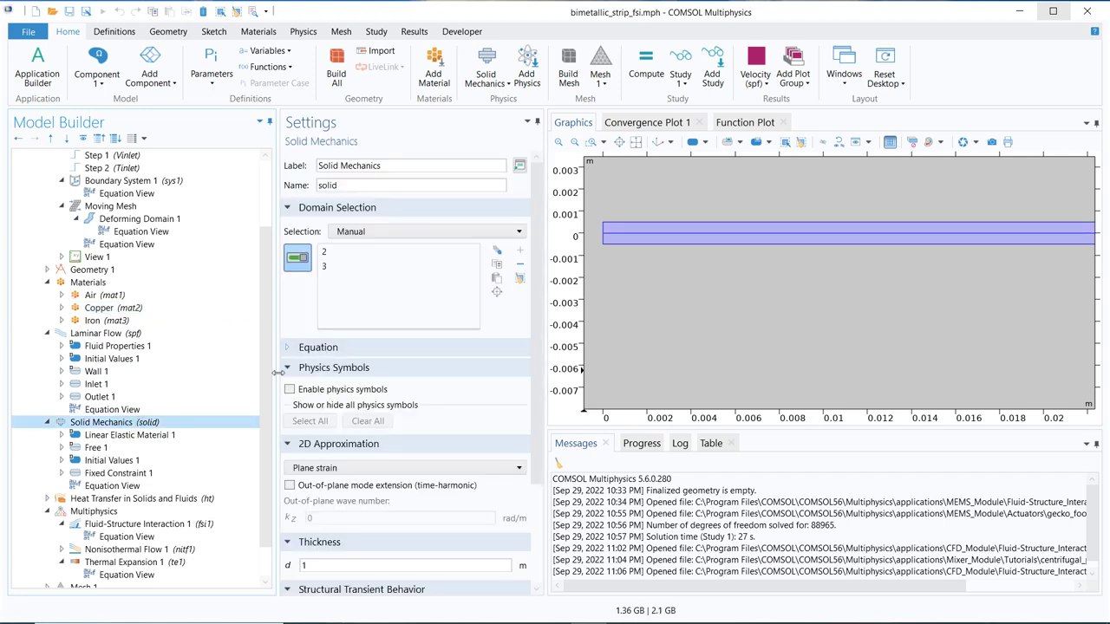
pyautogui.click(135, 436)
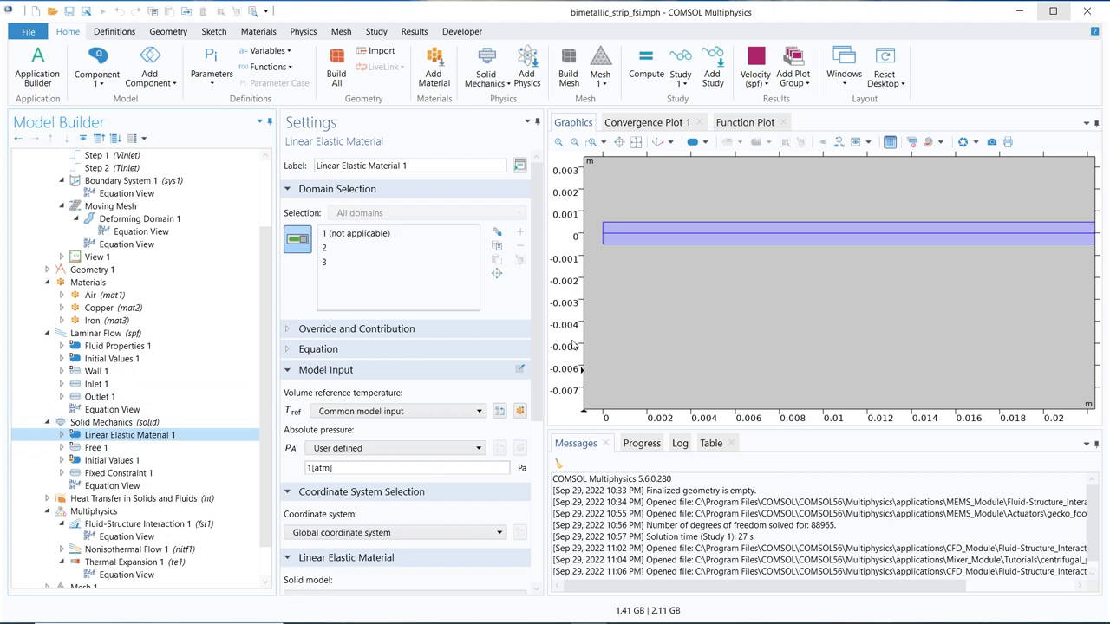
pyautogui.click(134, 450)
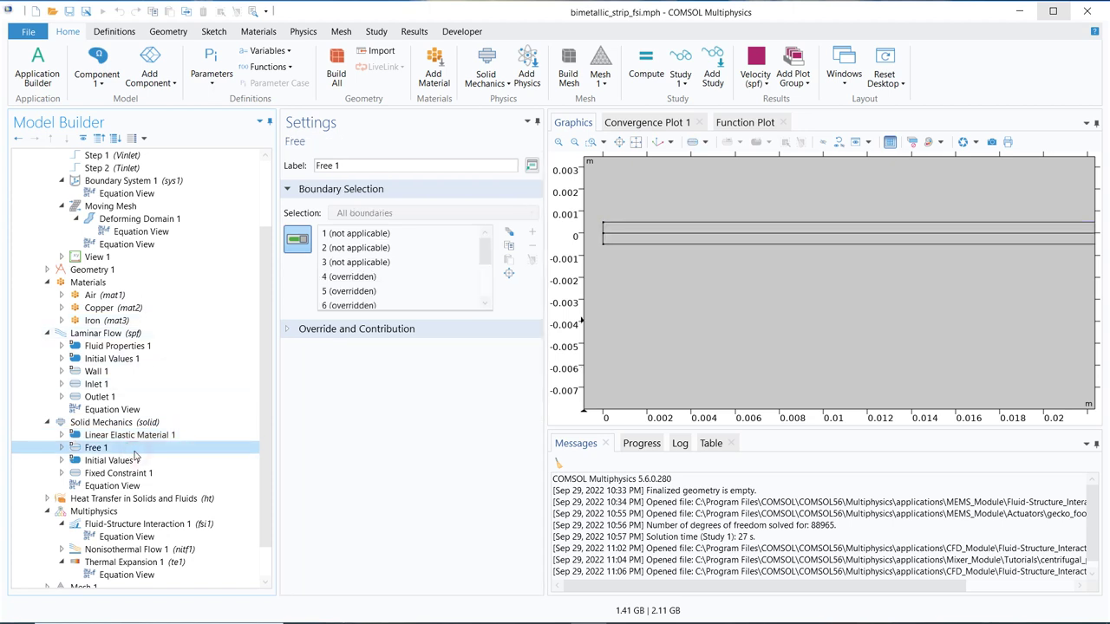
pyautogui.click(122, 473)
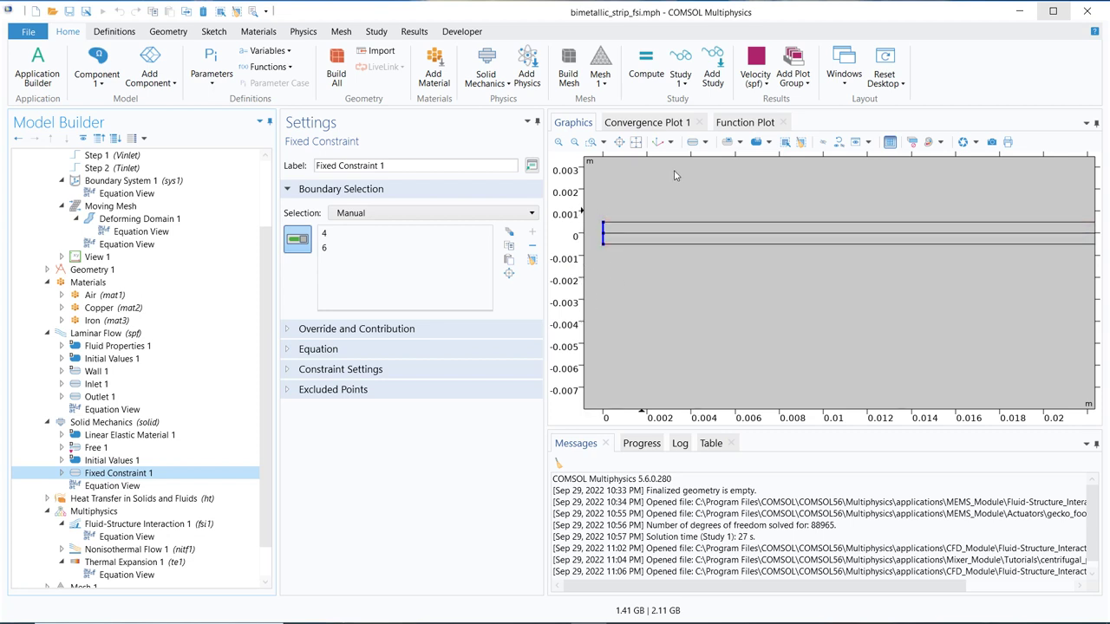
pyautogui.click(635, 142)
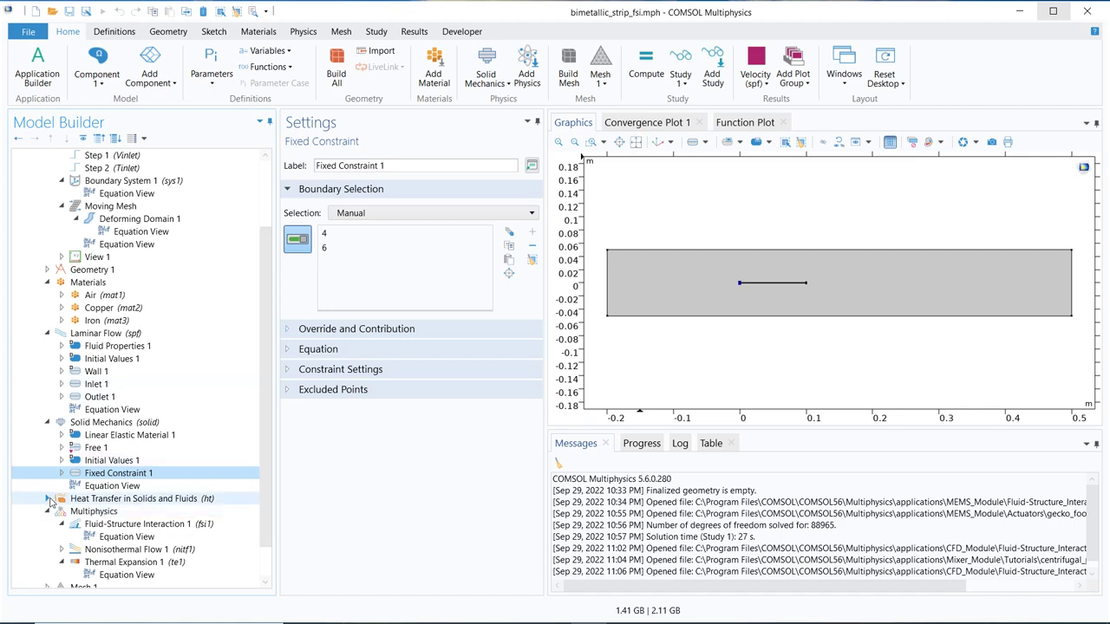
pyautogui.click(119, 500)
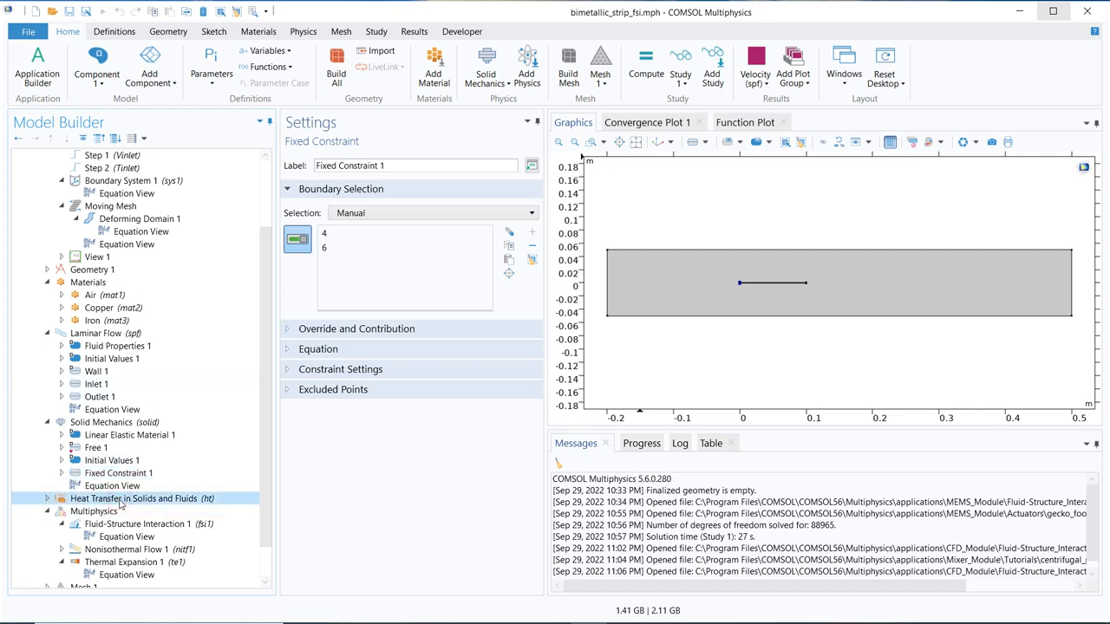
# Inspect Heat Source 1 on domains 2 and 3 and Inflow 1 at Tinlet(t), then the Heat Transfer node
pyautogui.click(47, 499)
pyautogui.scroll(-4, 251, 428)
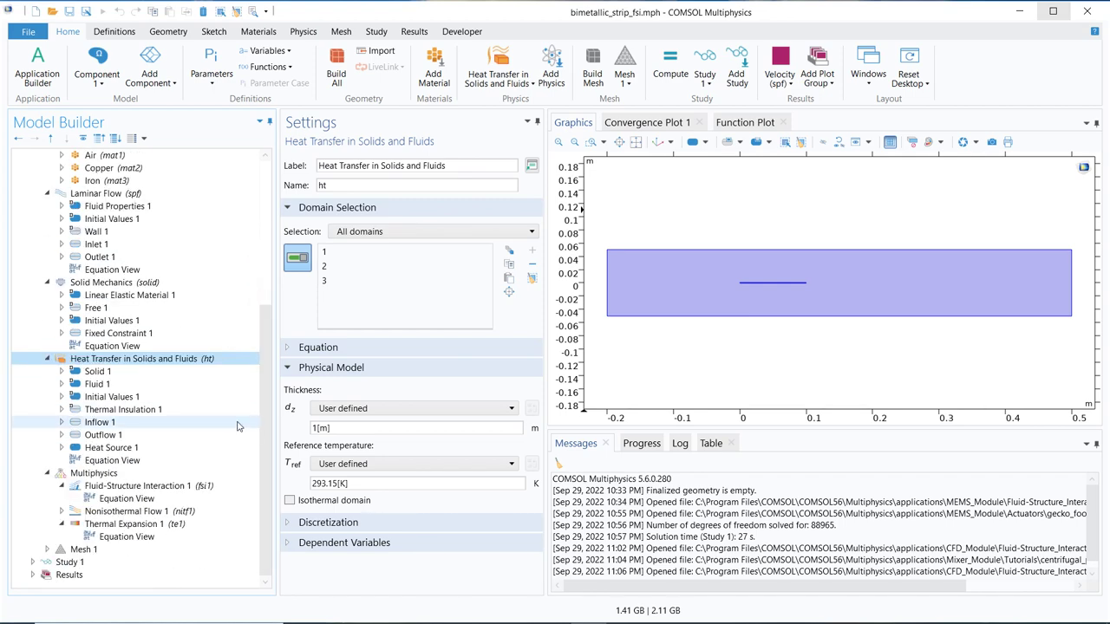
pyautogui.click(144, 448)
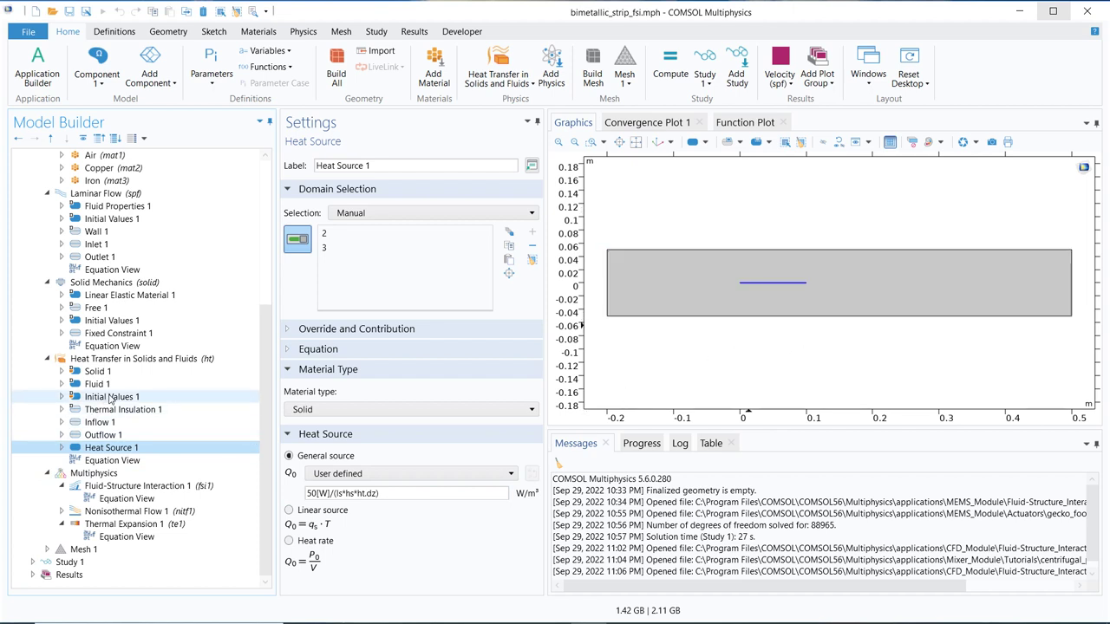
pyautogui.click(107, 423)
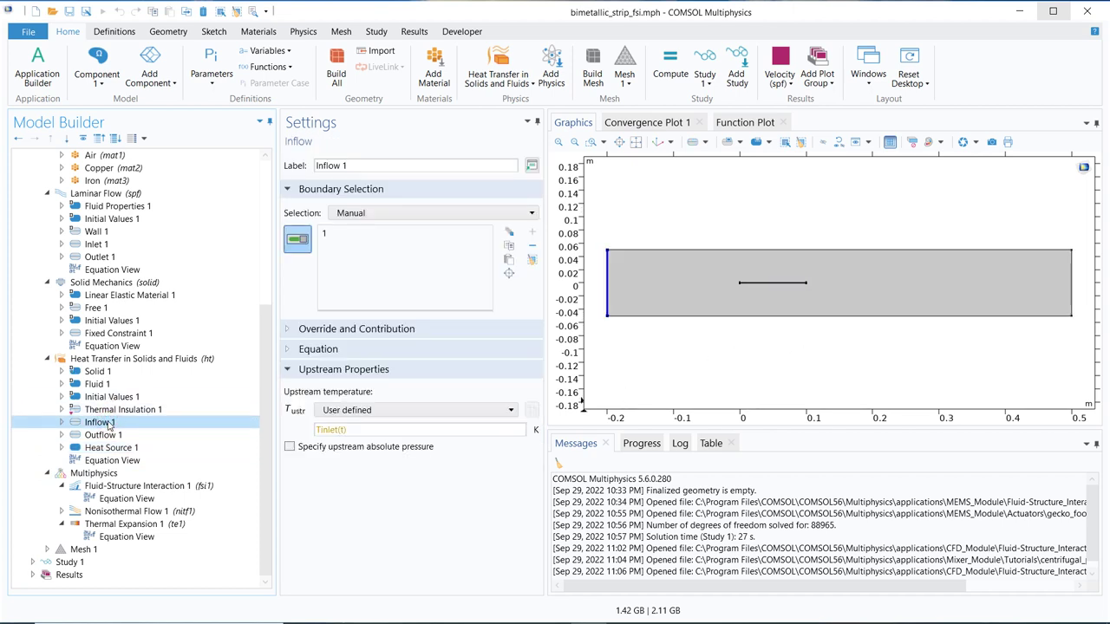
pyautogui.click(167, 359)
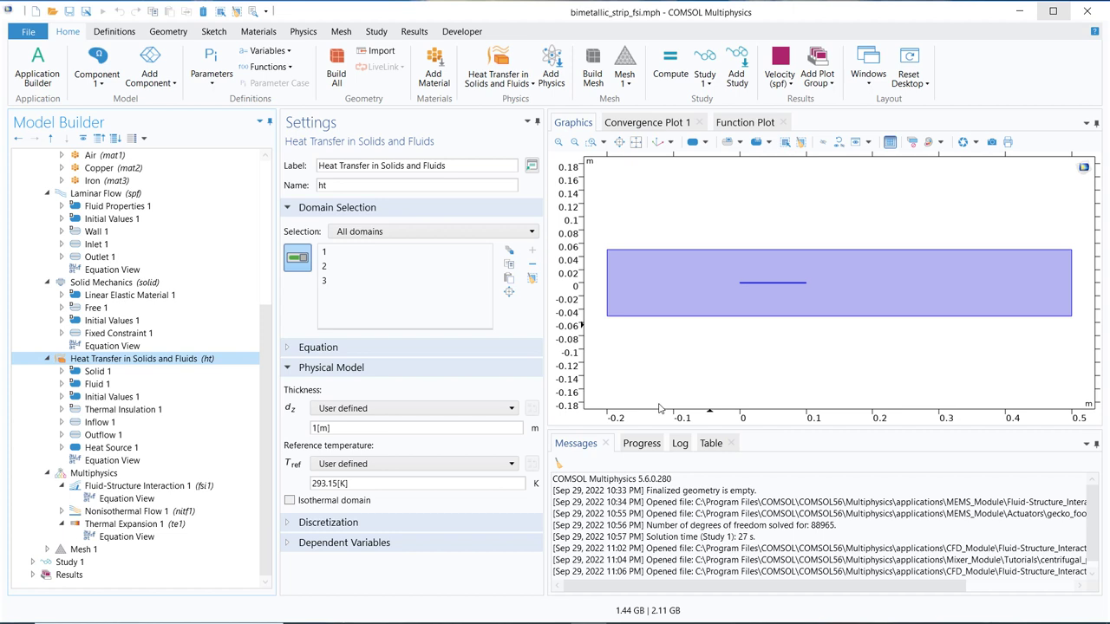
# Expand the Equation section of Heat Transfer in Solids and Fluids for Study 1's time-dependent step
pyautogui.click(320, 348)
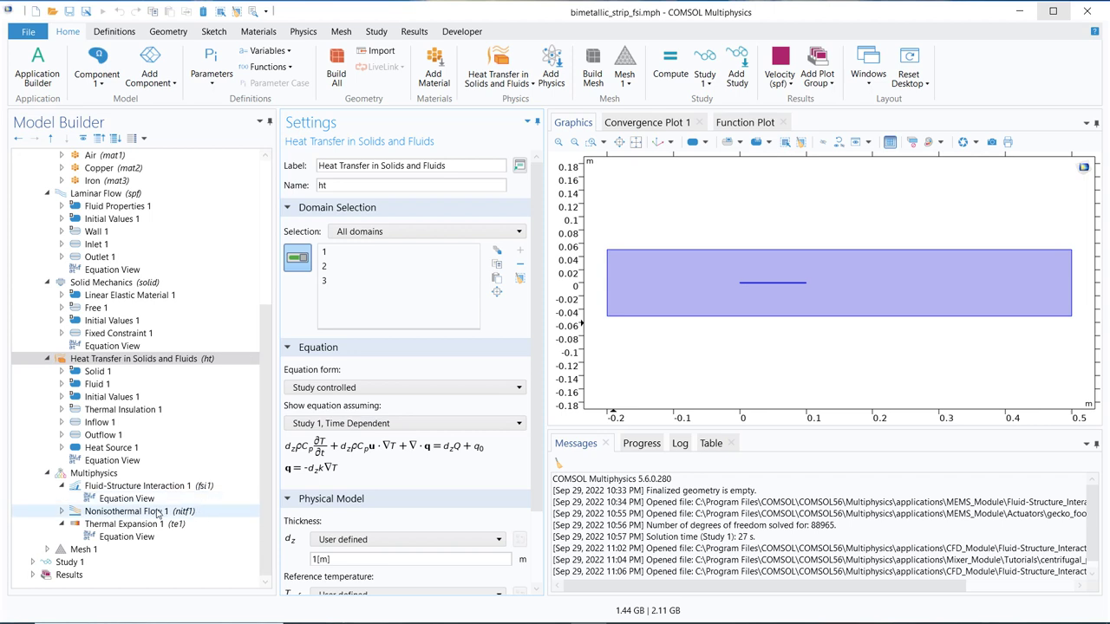
# Compare Thermal Expansion 1 with Solid Mechanics (plane strain, 1 m thickness) and Linear Elastic Material 1
pyautogui.click(154, 525)
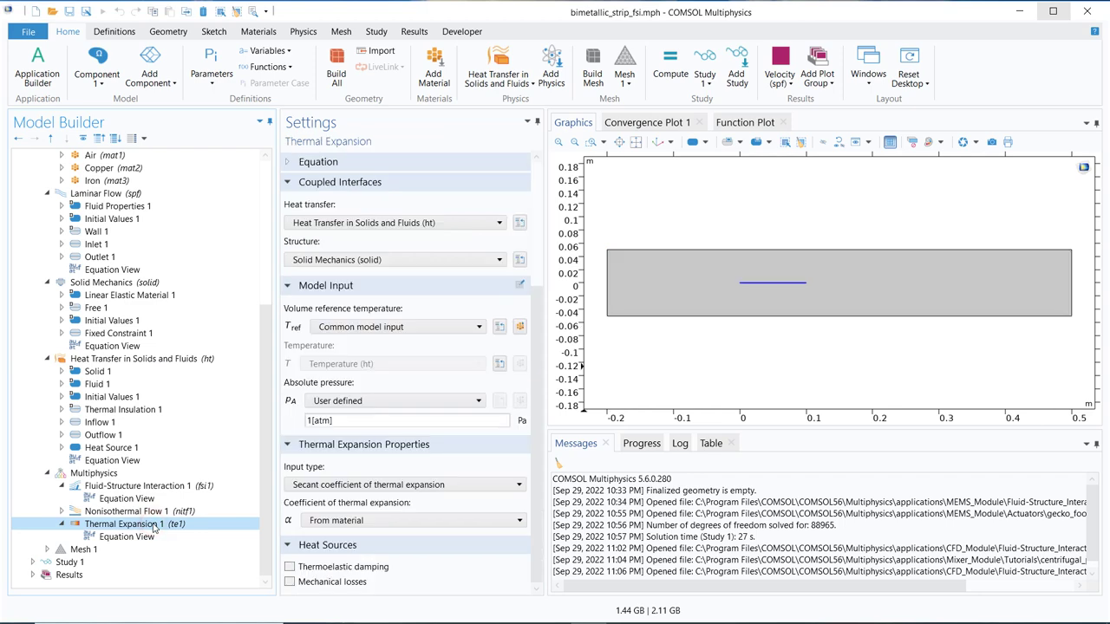
pyautogui.click(144, 286)
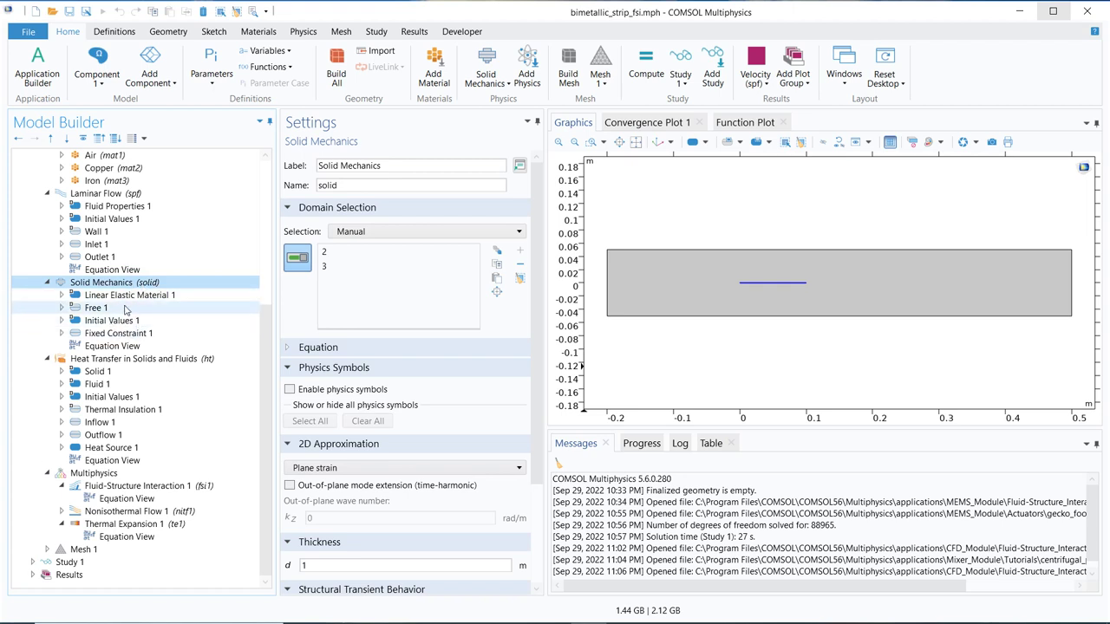
pyautogui.click(132, 525)
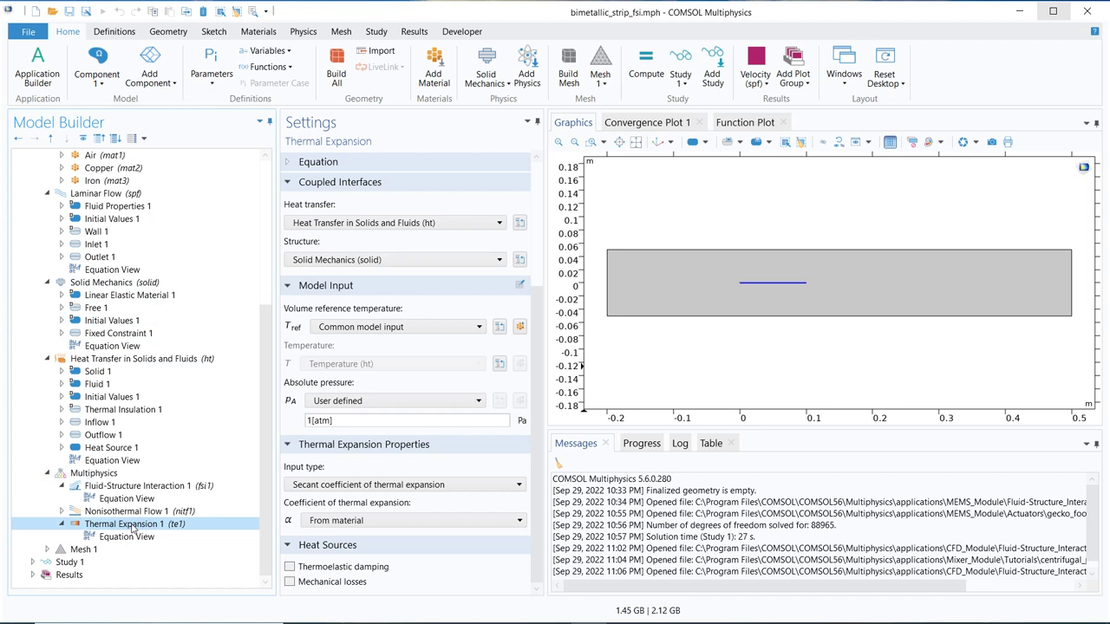
pyautogui.click(144, 295)
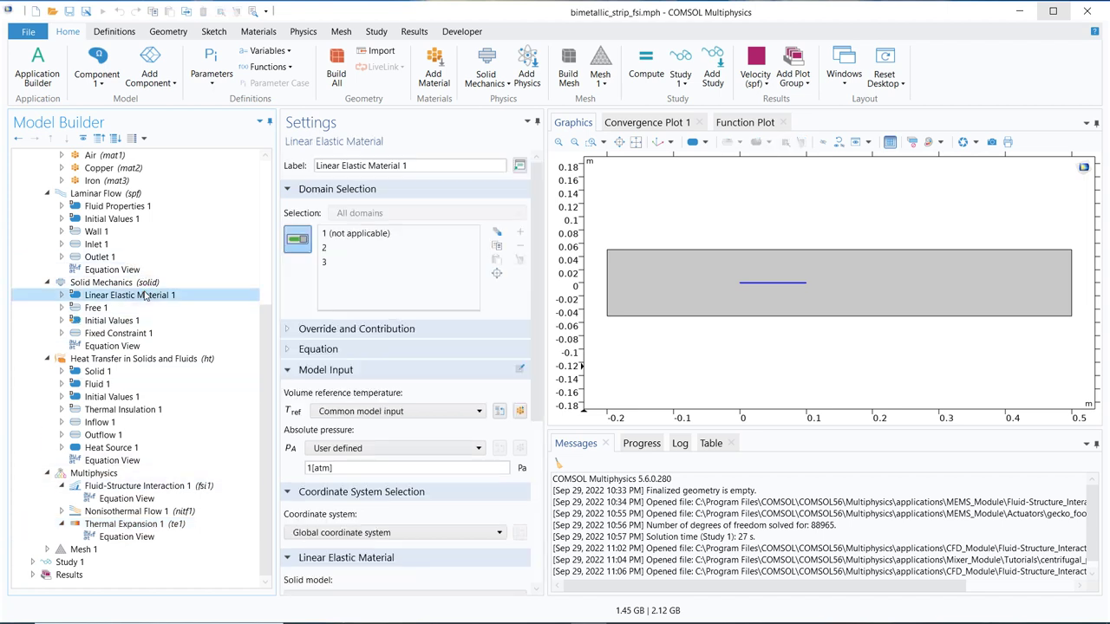
pyautogui.click(137, 282)
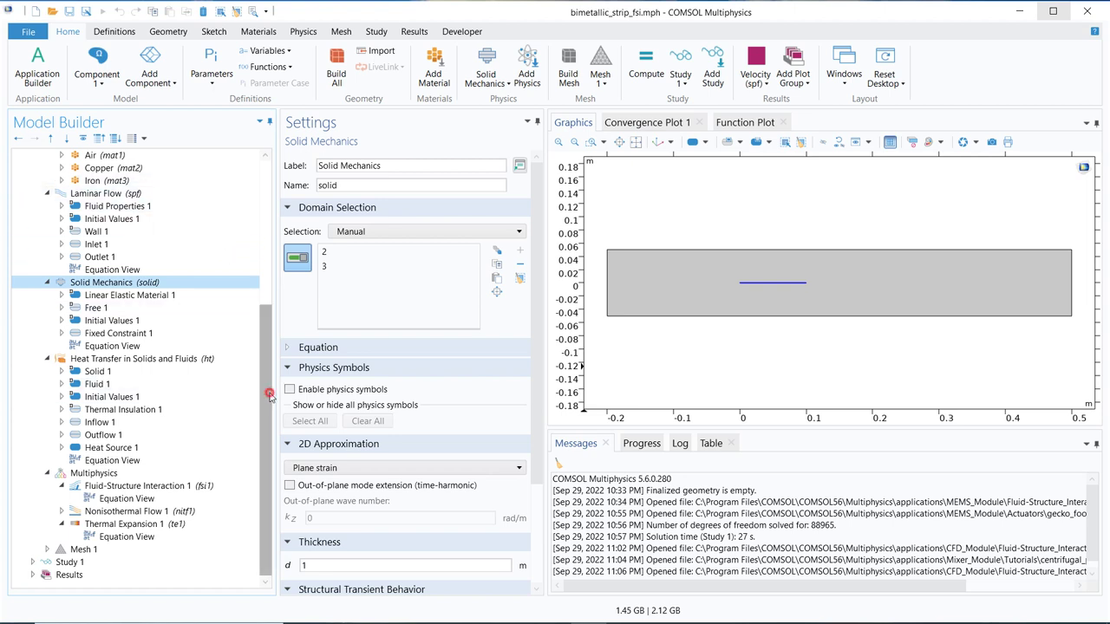
# Inspect Deforming Domain 1, then the fully coupled Fluid-Structure Interaction 1 between Laminar Flow and Solid Mechanics
pyautogui.moveTo(269, 428); pyautogui.dragTo(270, 286)
pyautogui.click(162, 307)
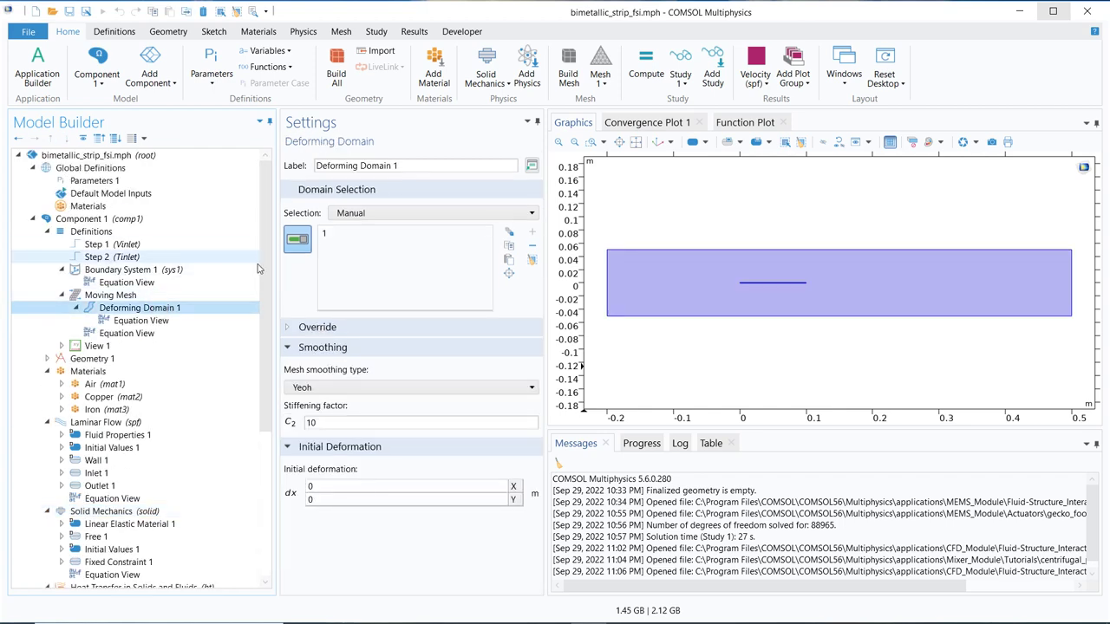
pyautogui.moveTo(267, 326); pyautogui.dragTo(271, 432)
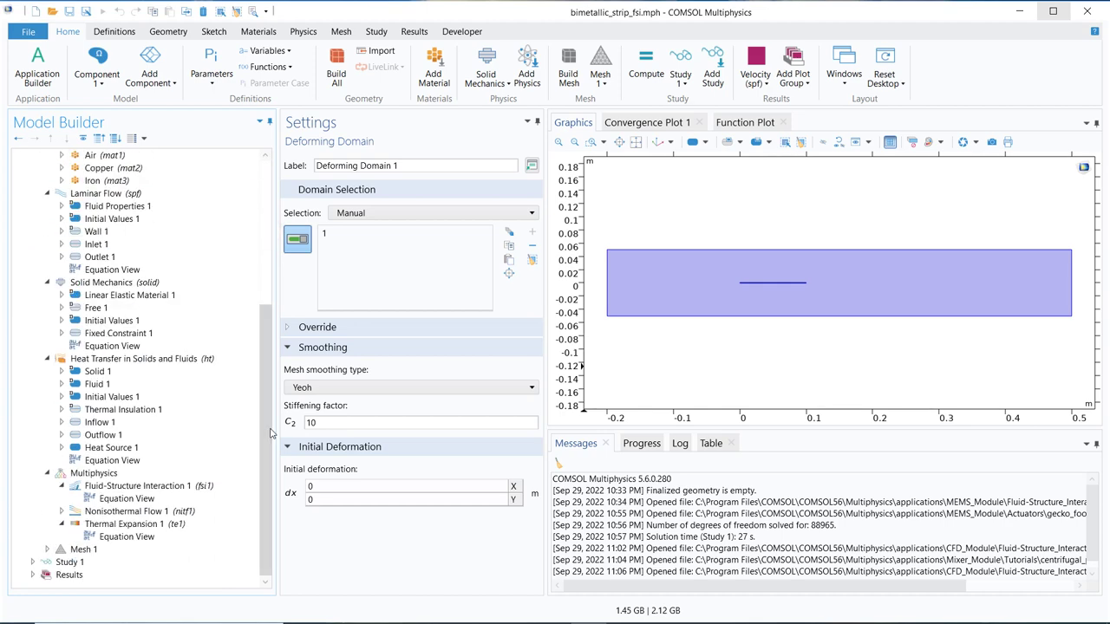
pyautogui.click(144, 489)
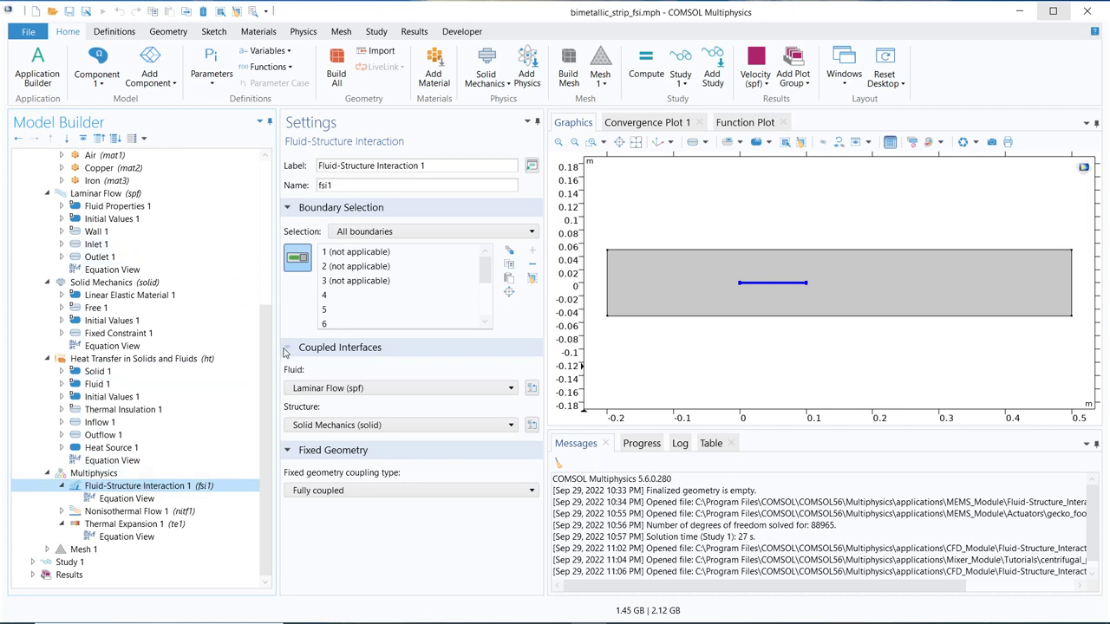
pyautogui.moveTo(266, 346); pyautogui.dragTo(271, 269)
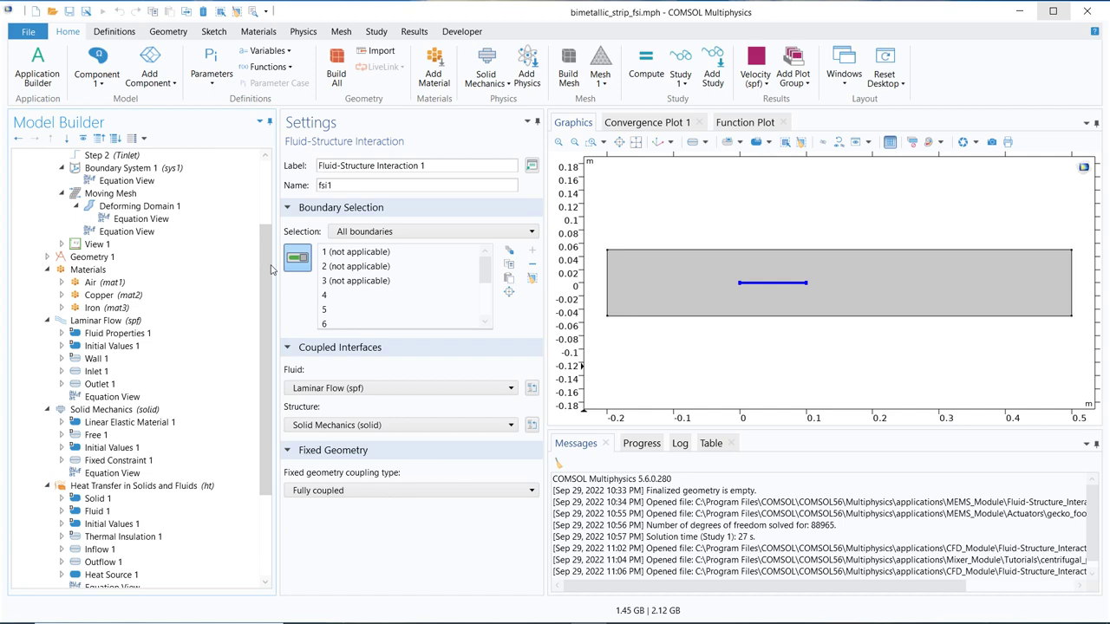
pyautogui.scroll(-3, 270, 269)
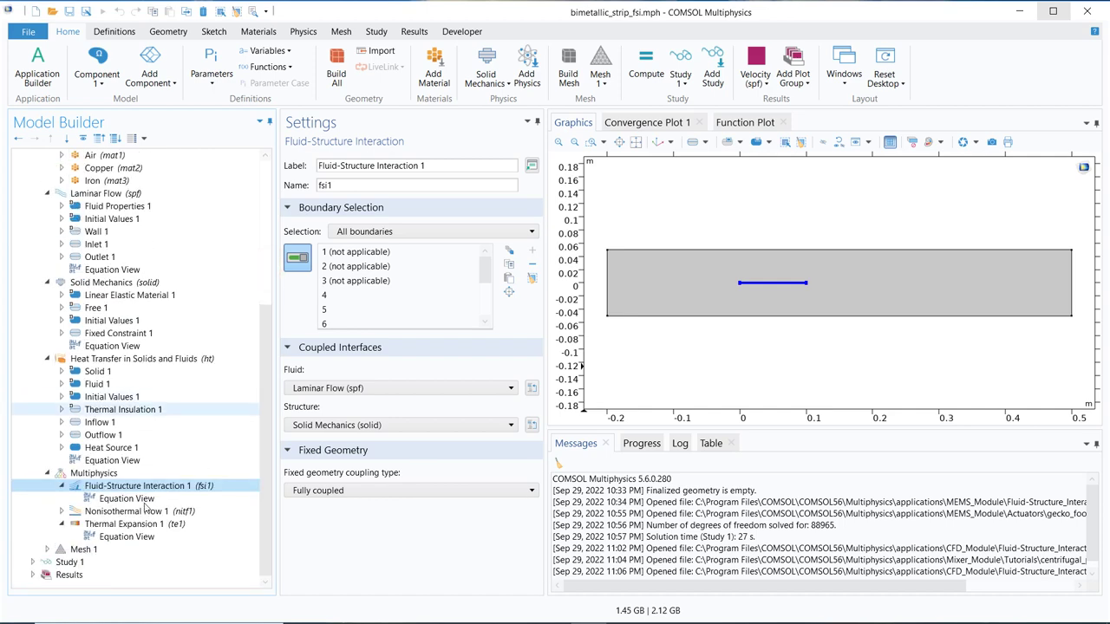
# Show Study 1's Time Dependent step and point out output times range(0,1e2,7e3) s
pyautogui.click(34, 562)
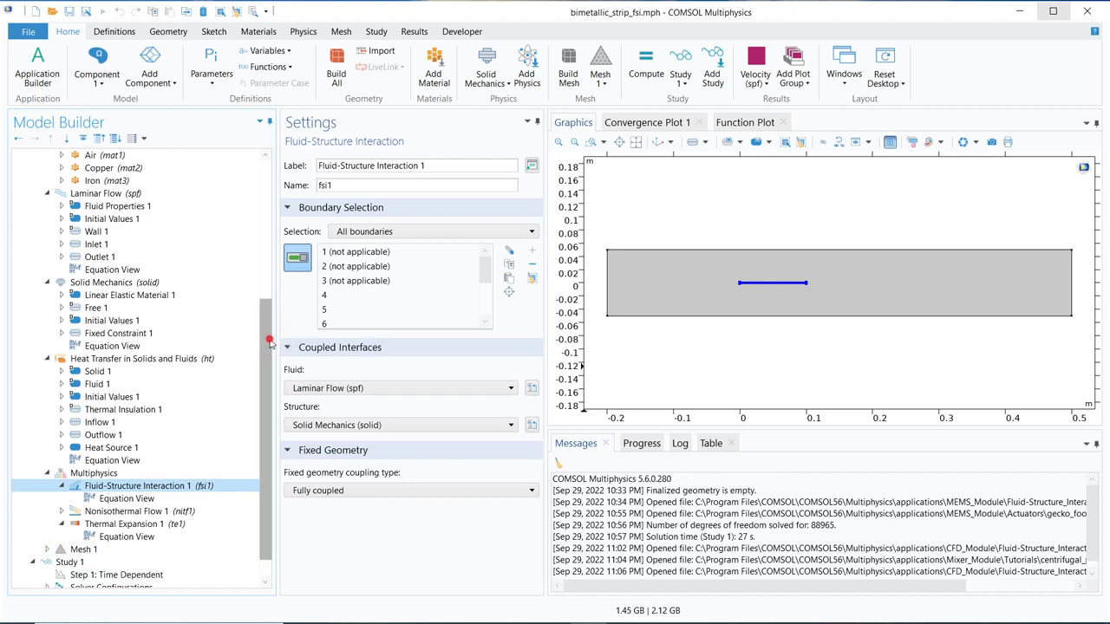
pyautogui.moveTo(266, 408); pyautogui.dragTo(276, 505)
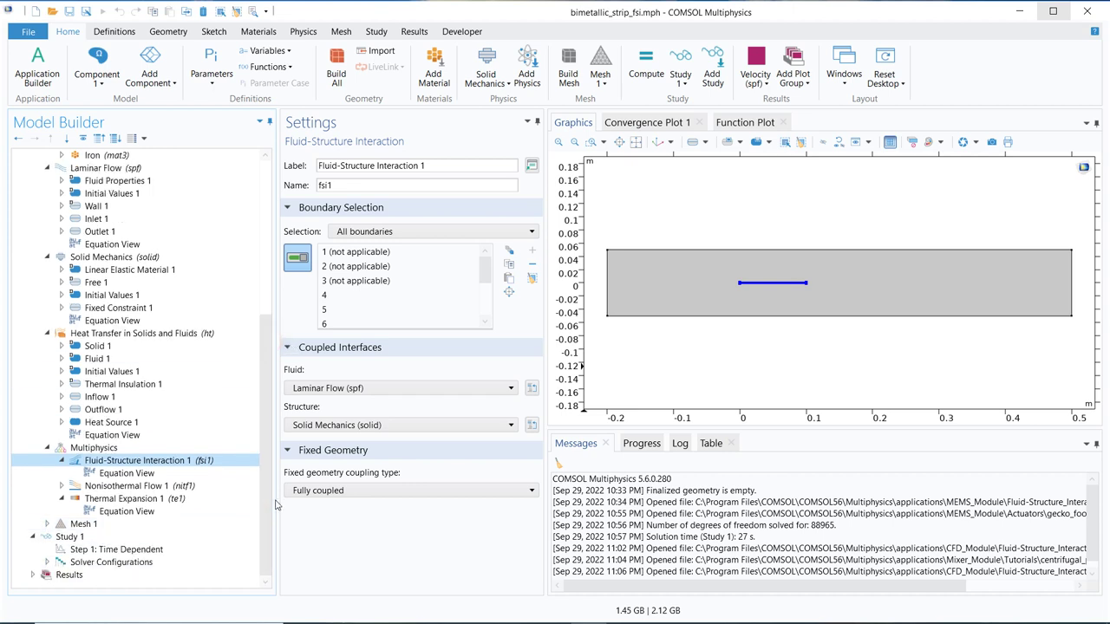
pyautogui.click(149, 550)
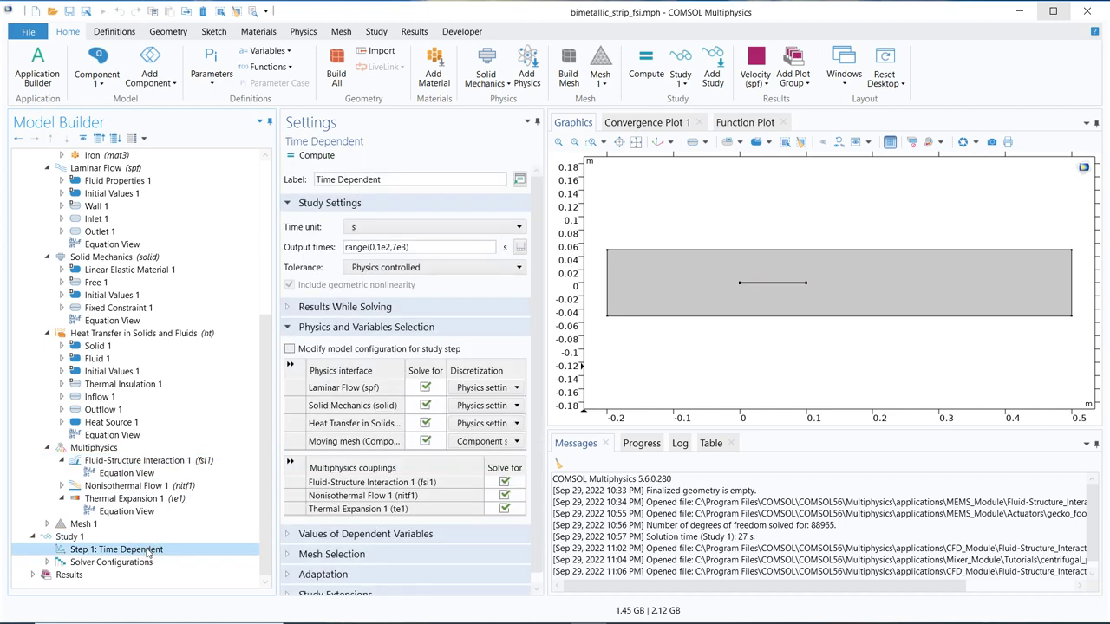
pyautogui.click(402, 251)
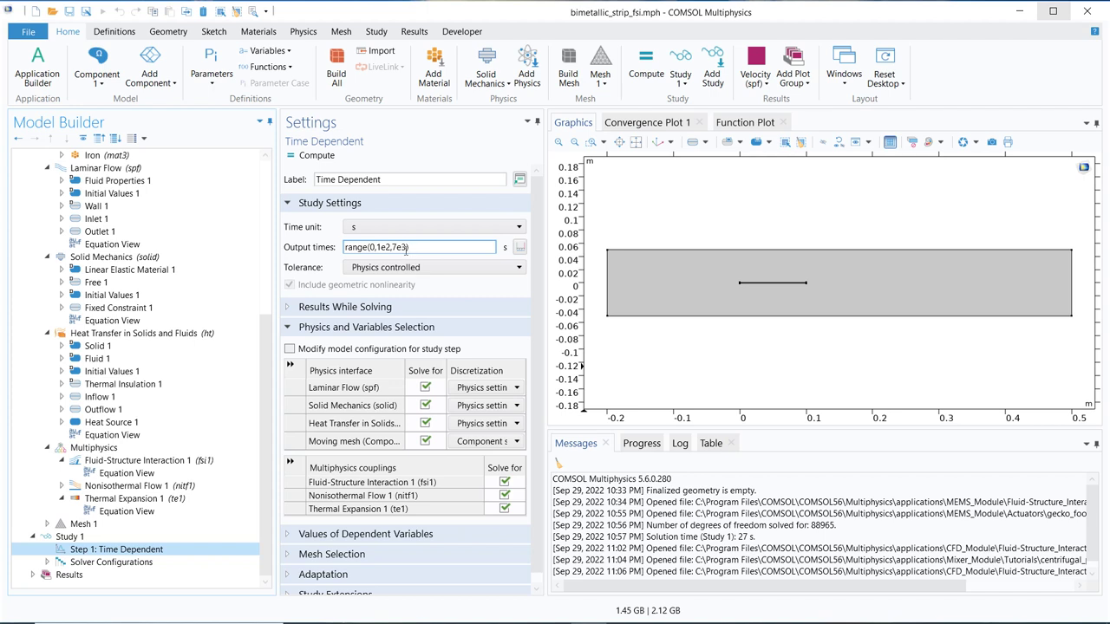
pyautogui.click(405, 247)
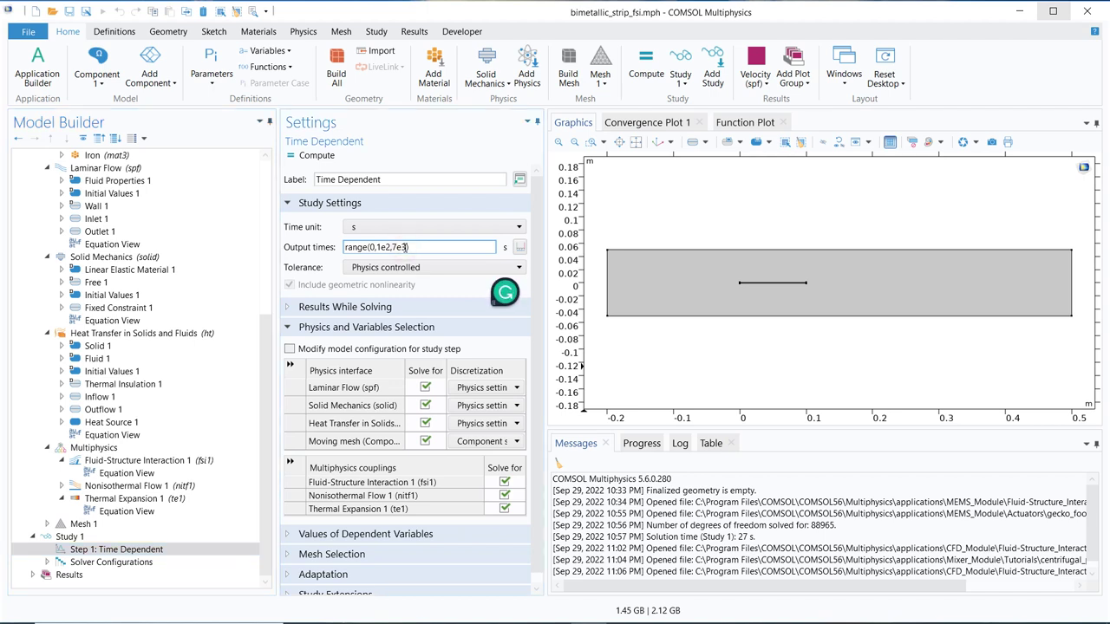